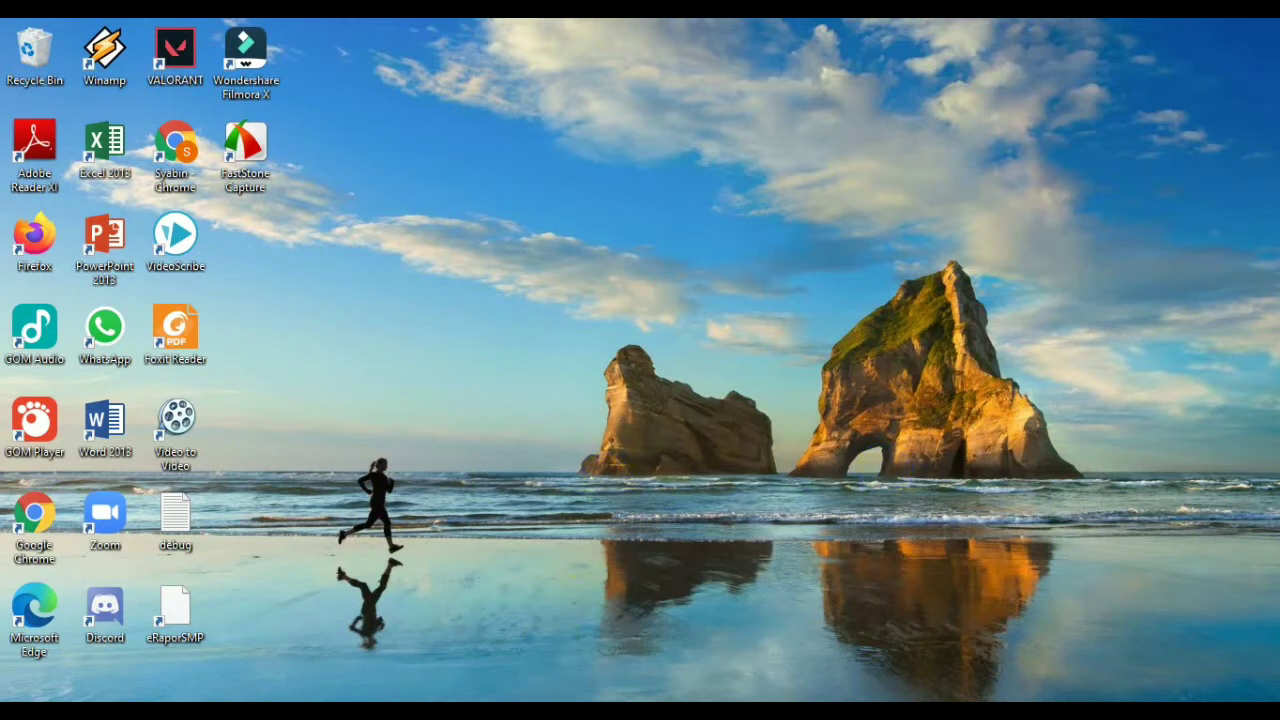
- Examine the video and thumbnail files in the DOA KESELAMATAN ANAK_ANAK MAHKOTA folder on drive D, and minimize the window
mouse_move(484, 711)
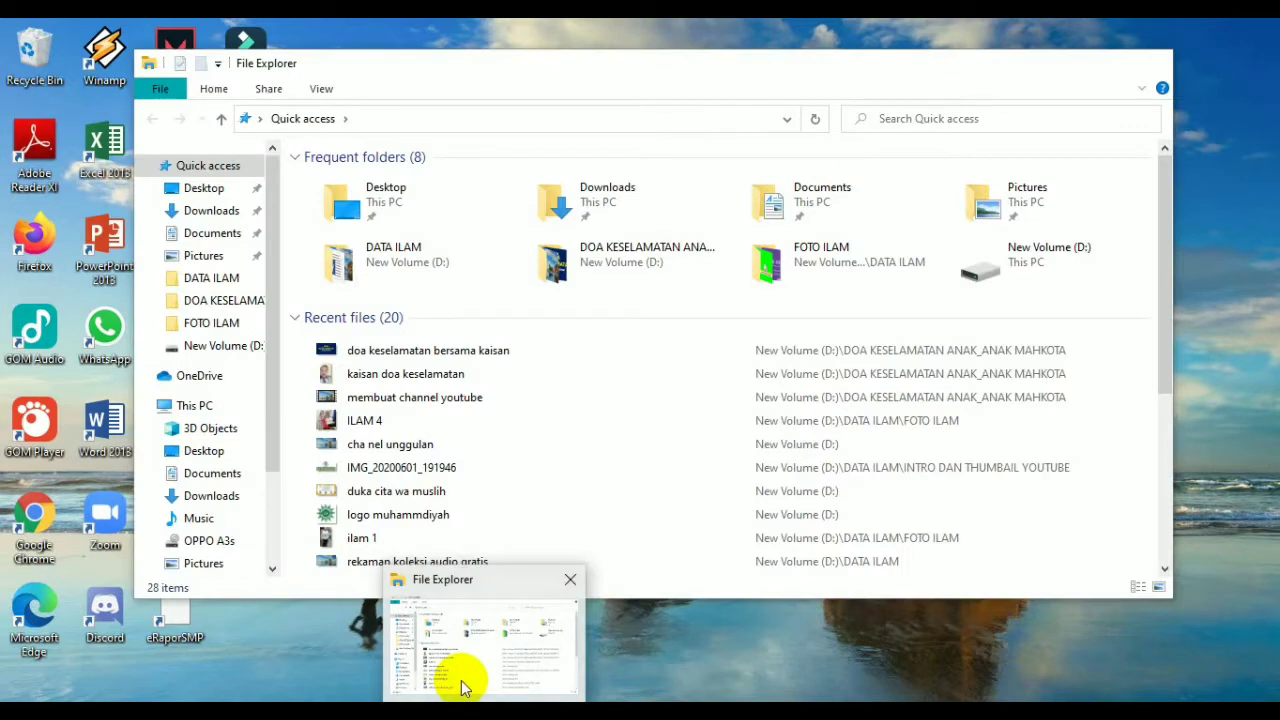
left_click(465, 688)
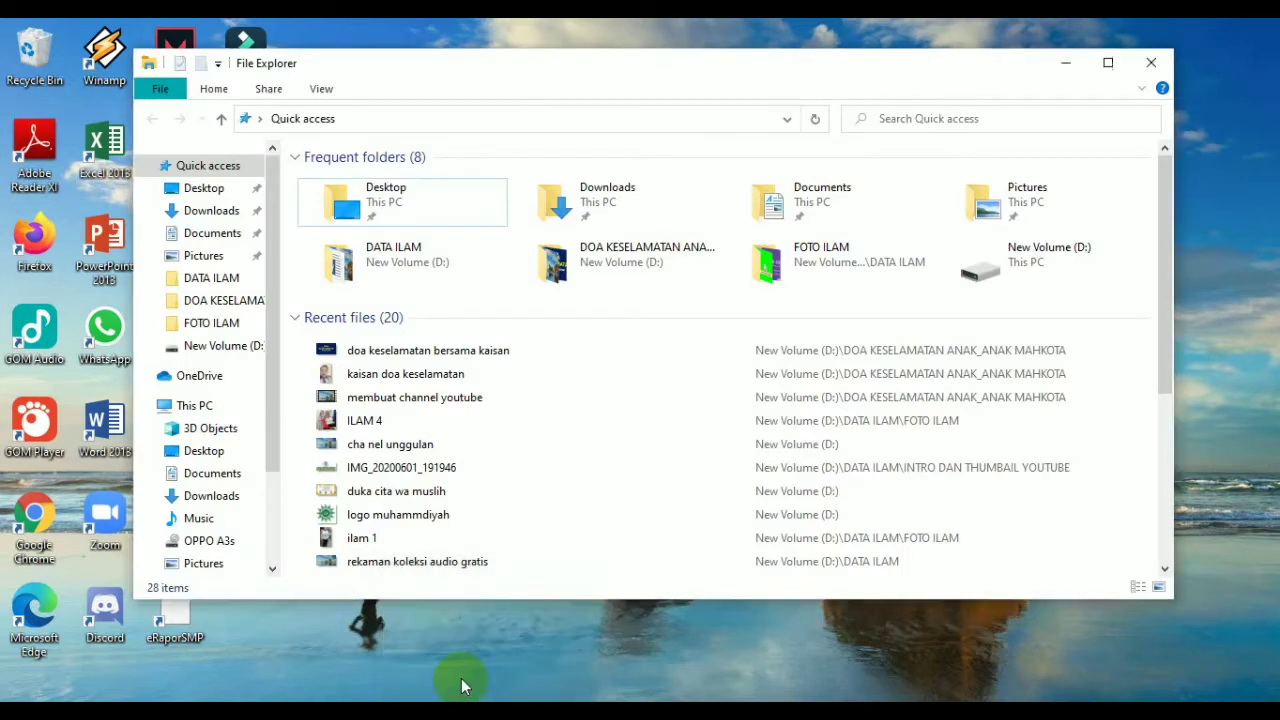
left_click(247, 358)
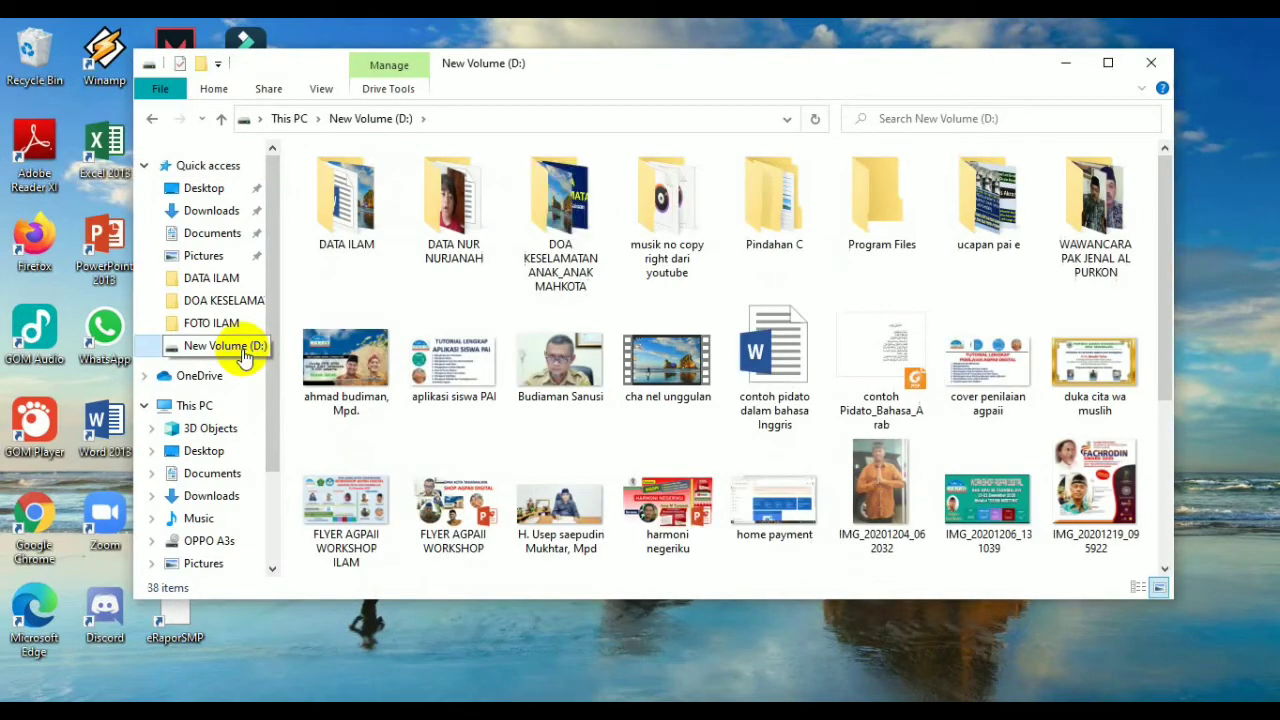
double_click(565, 255)
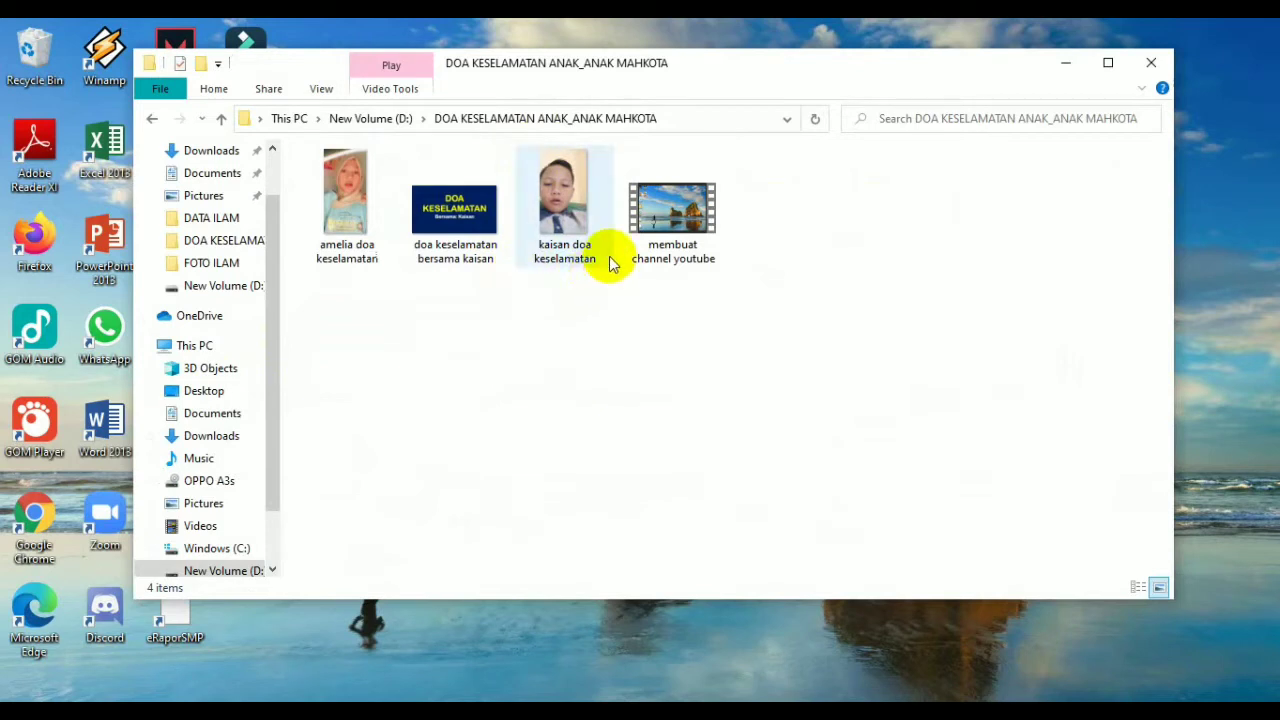
mouse_move(609, 256)
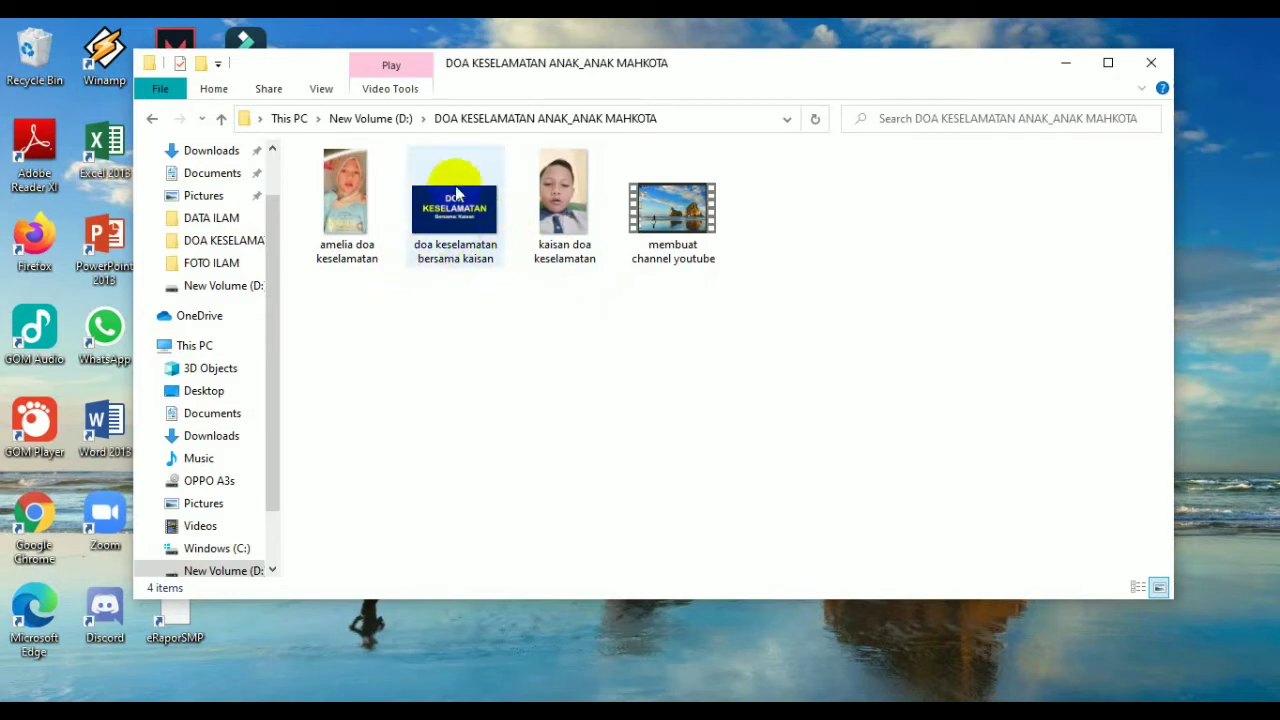
mouse_move(428, 252)
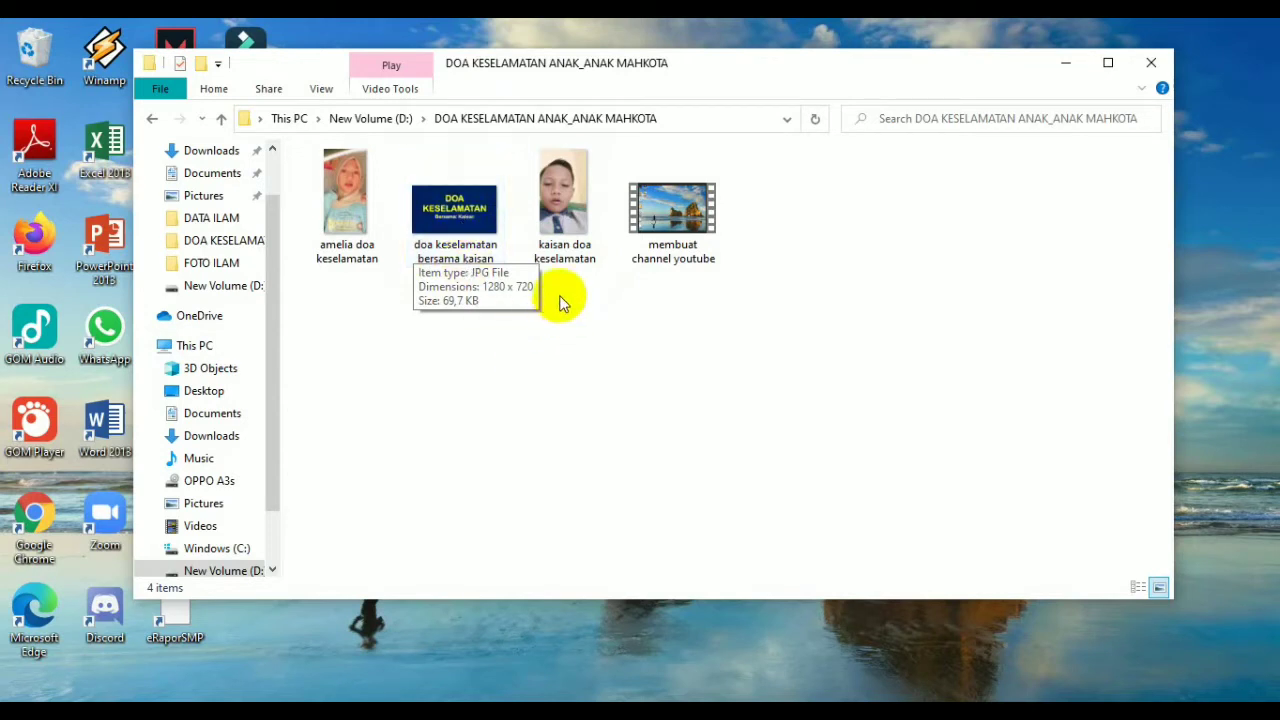
mouse_move(470, 263)
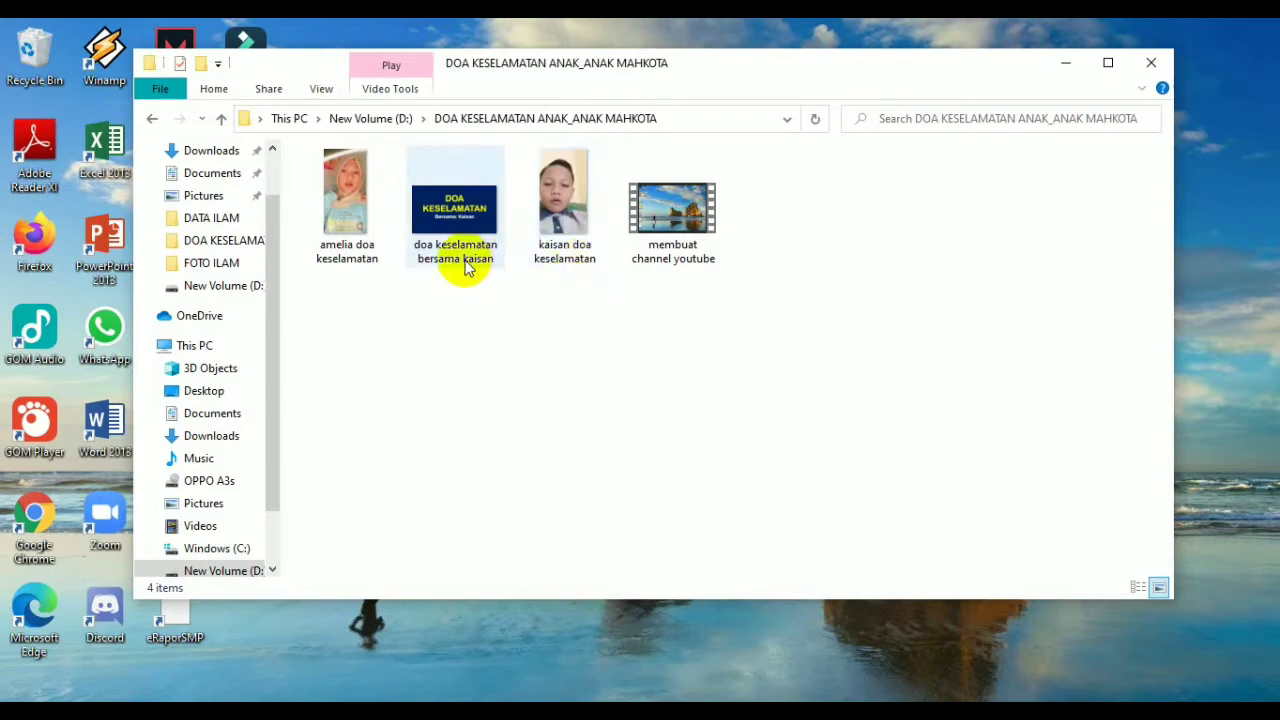
left_click(1068, 68)
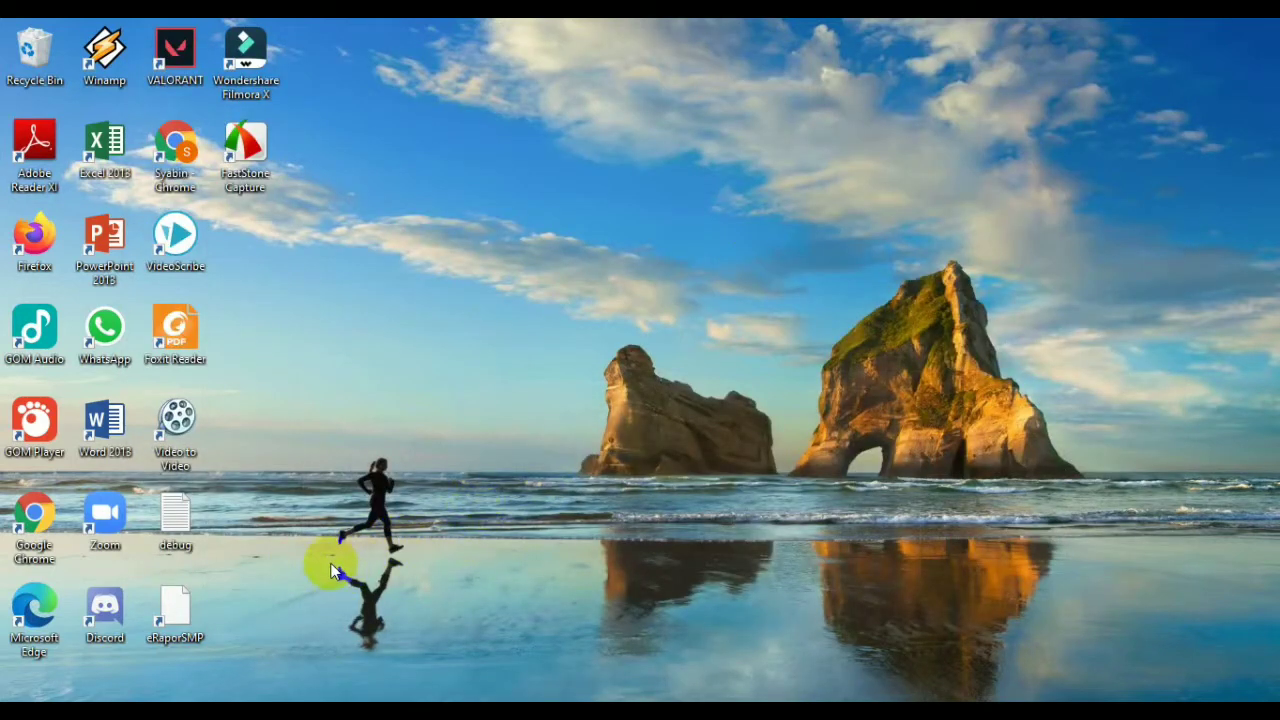
- Switch to Google Chrome in a maximized window, go to YouTube and open the account's YouTube Studio
double_click(44, 540)
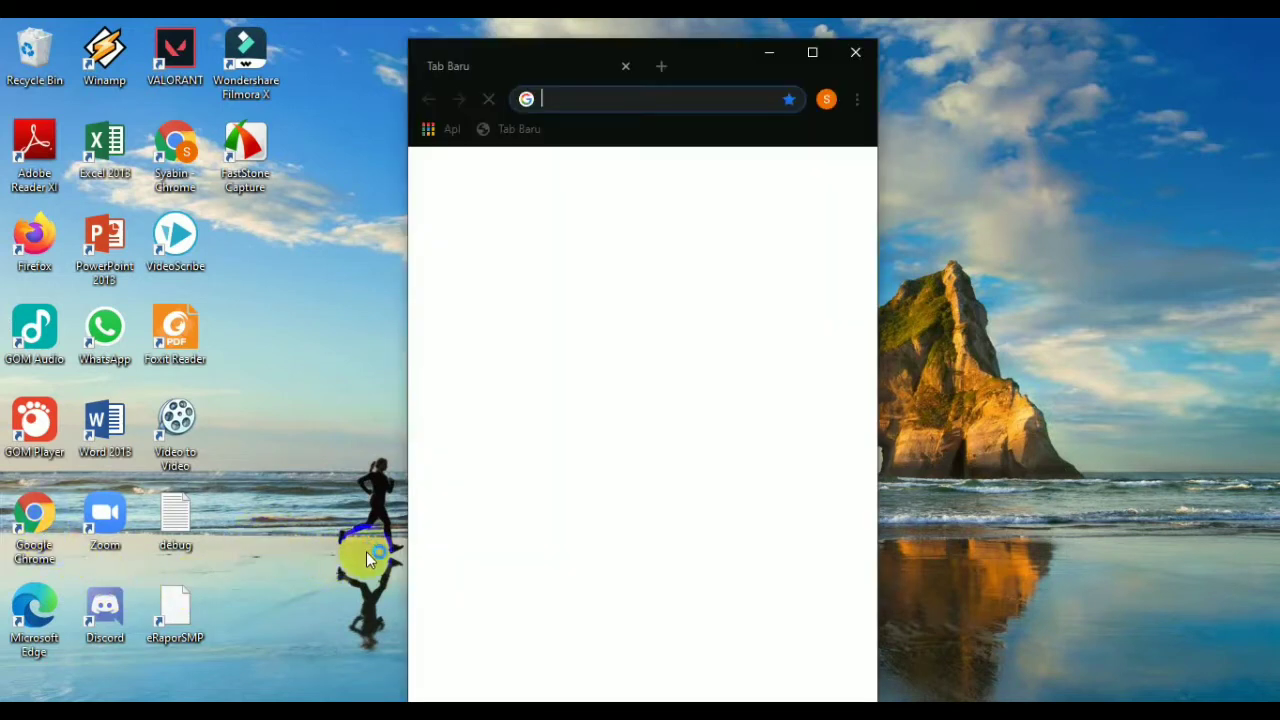
left_click(813, 55)
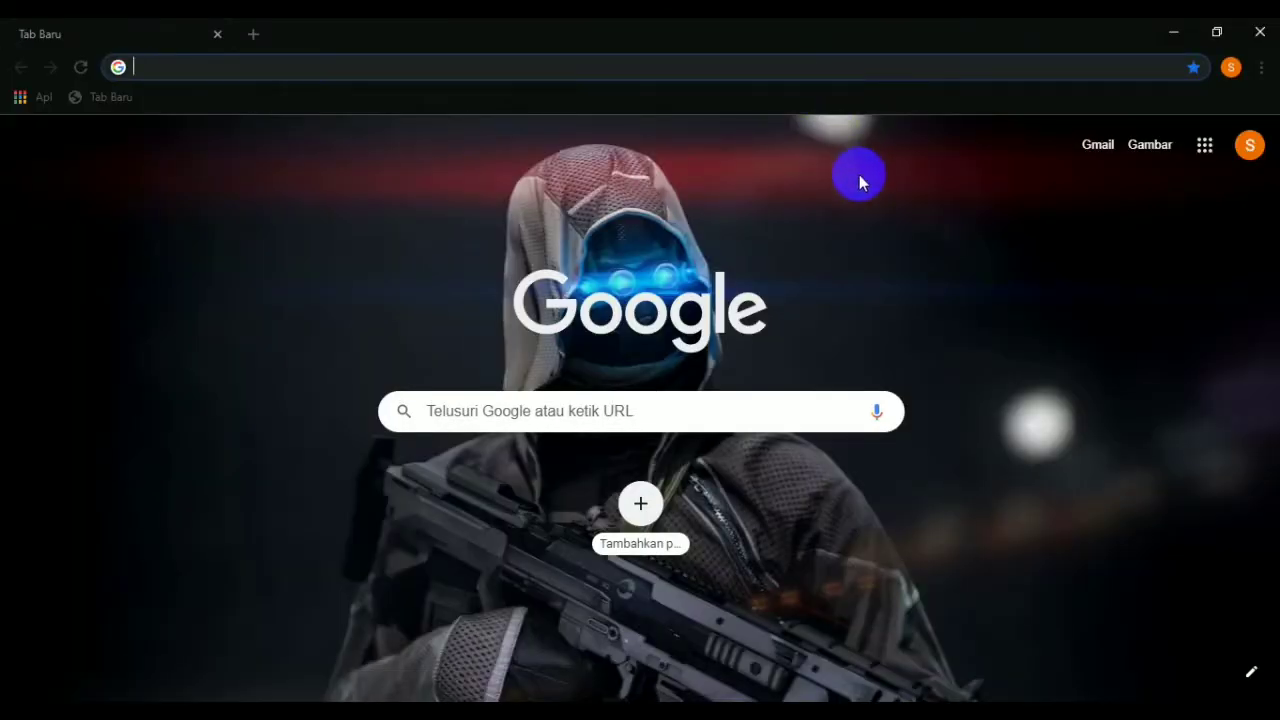
left_click(1205, 148)
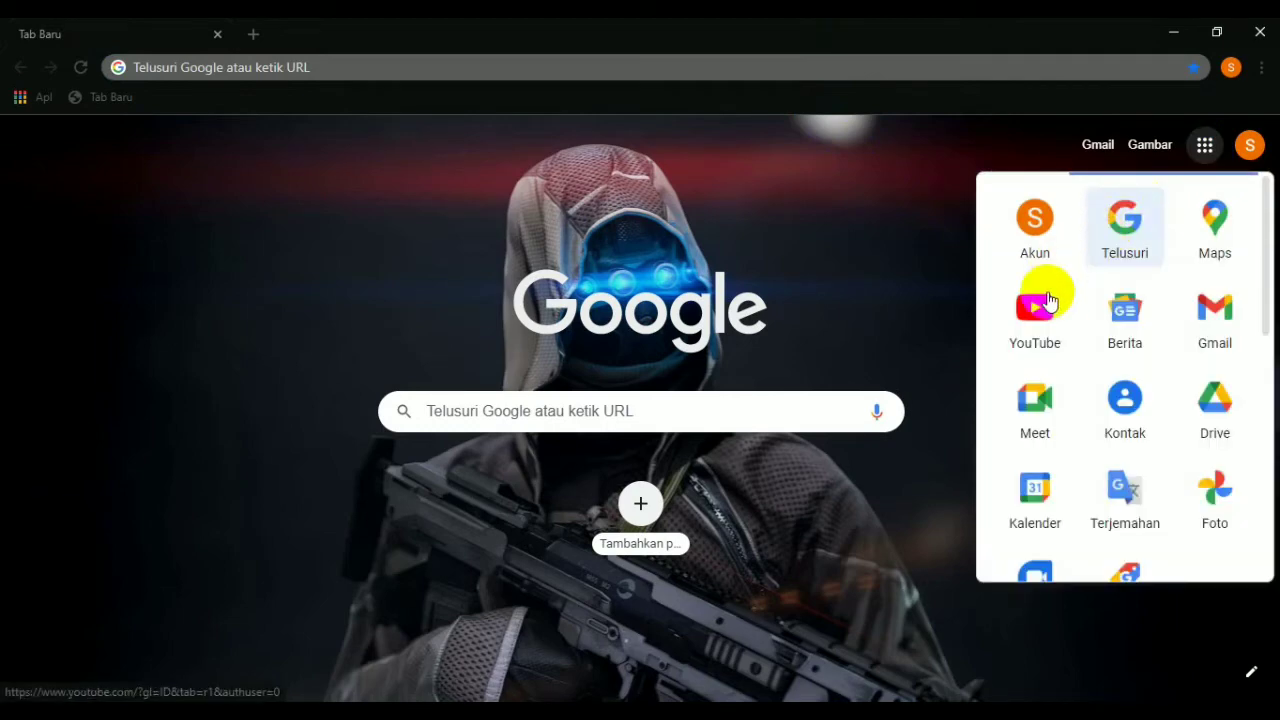
left_click(1036, 338)
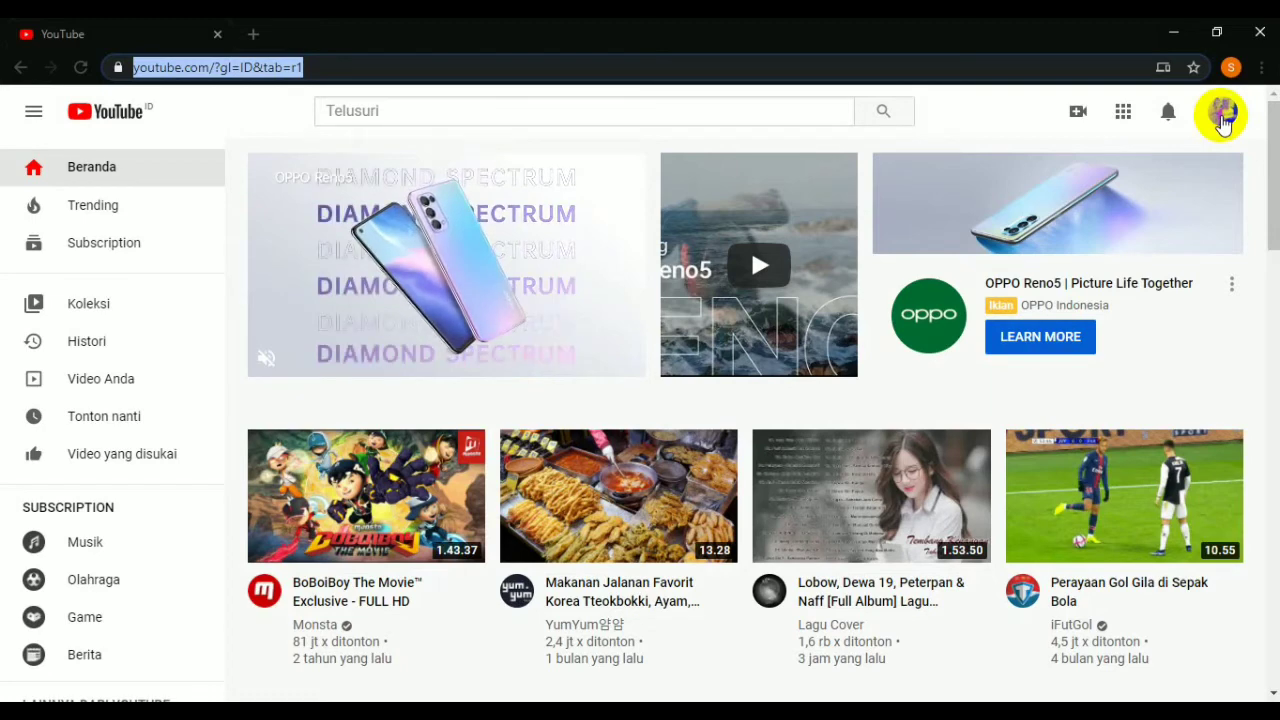
left_click(1220, 118)
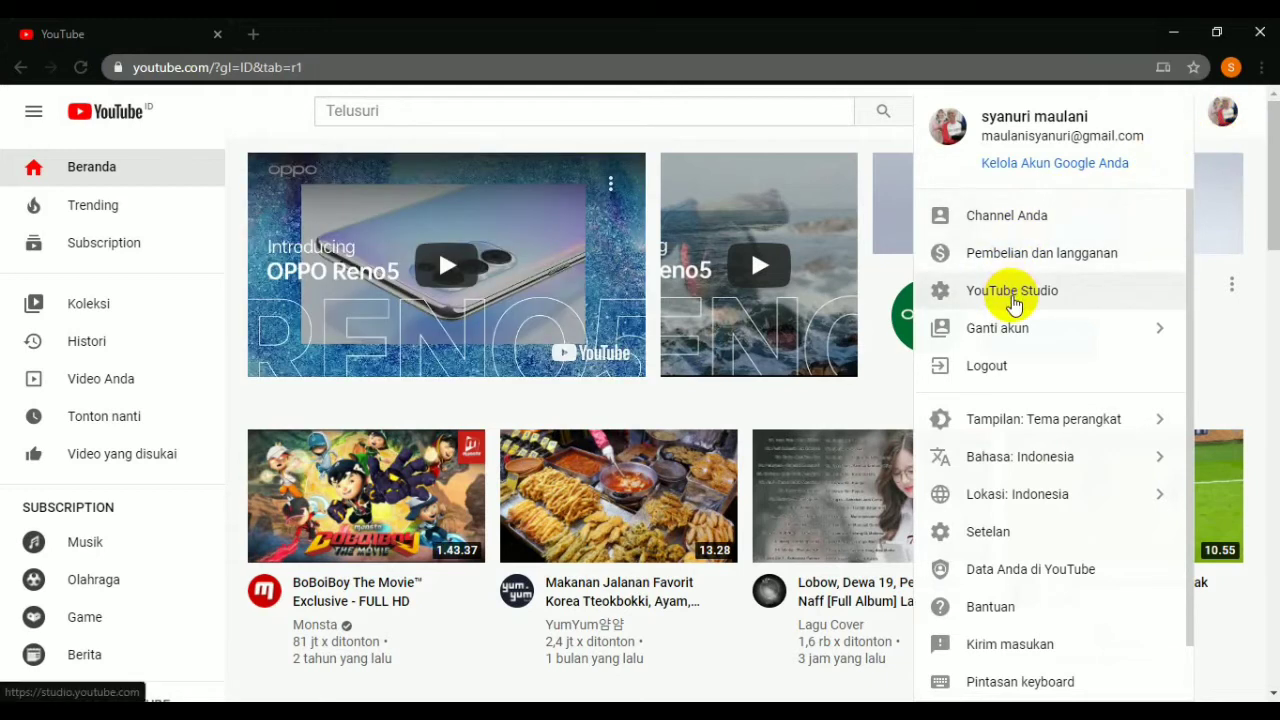
left_click(1013, 295)
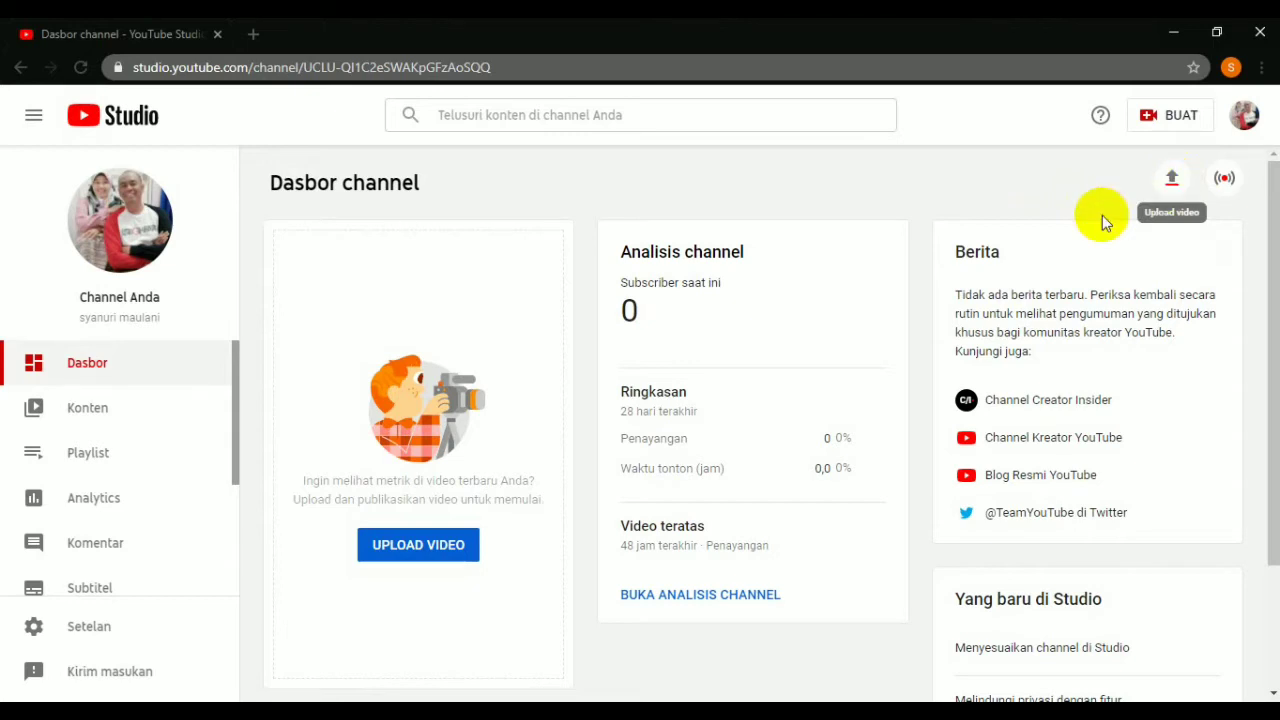
- Upload the boy's "doa keselamatan" video file from the DOA KESELAMATAN ANAK_ANAK MAHKOTA folder to the channel
left_click(1173, 180)
left_click(1173, 181)
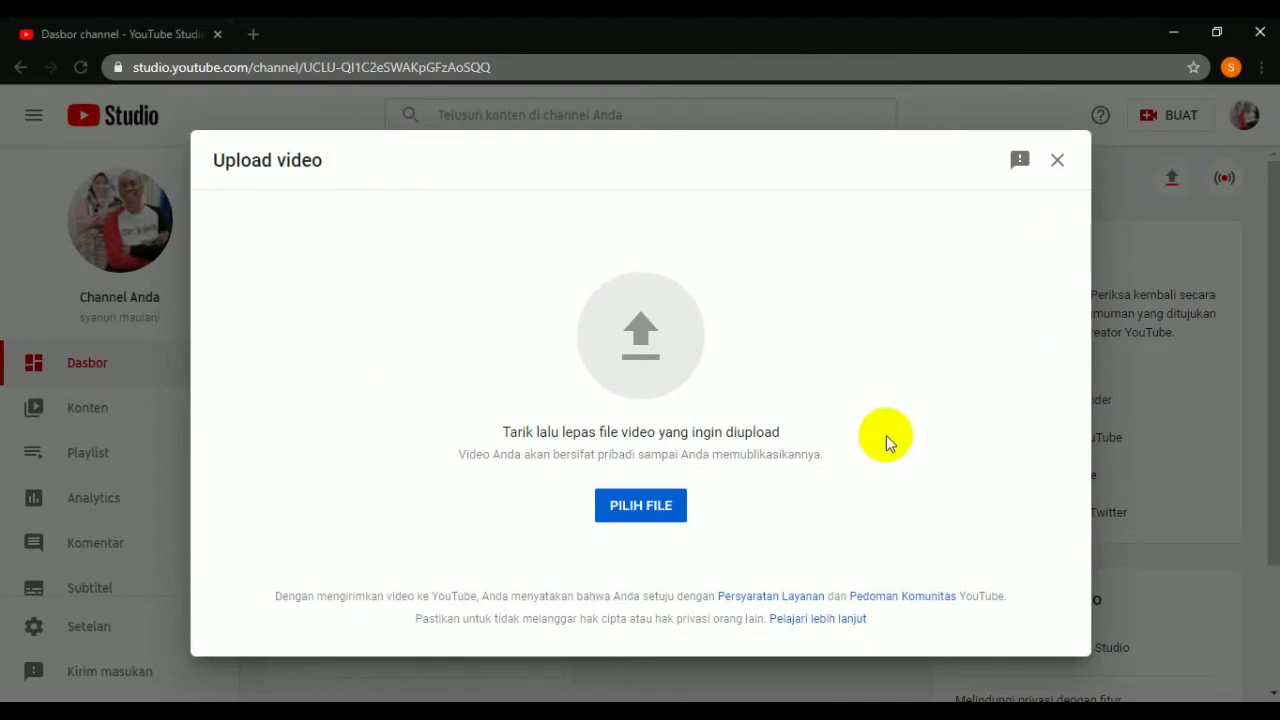
left_click(643, 518)
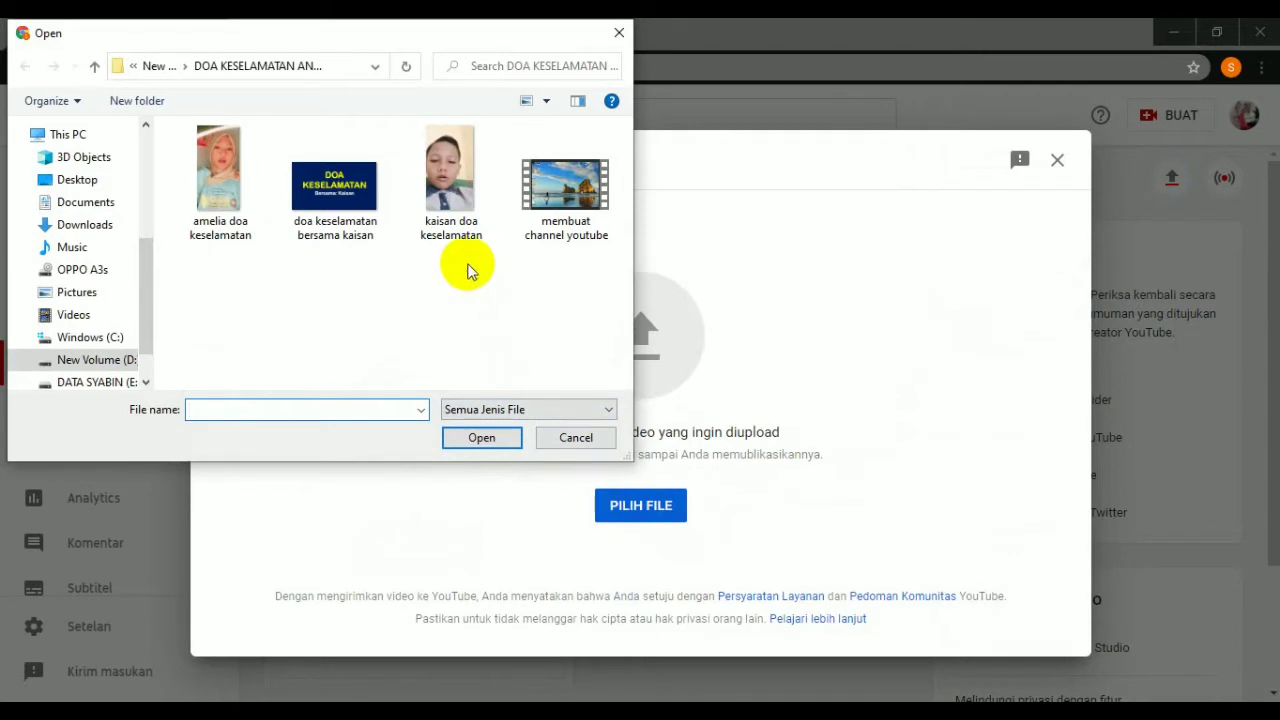
left_click(456, 210)
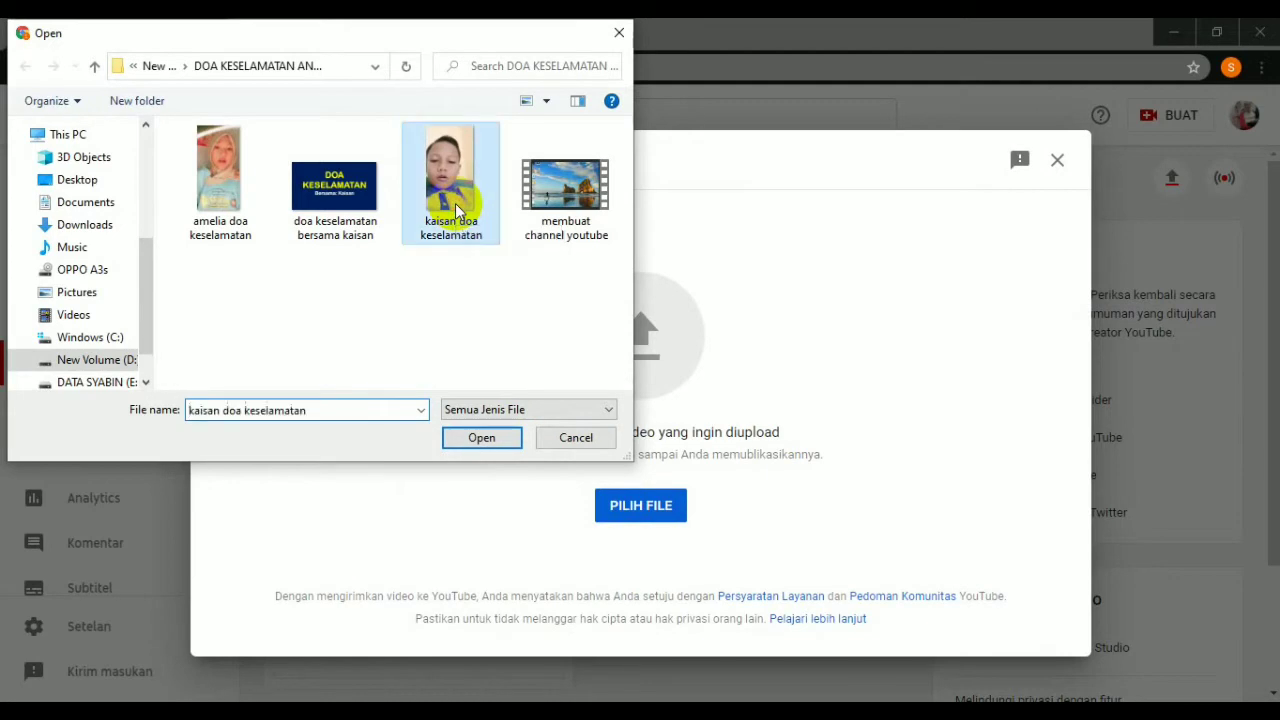
left_click(477, 443)
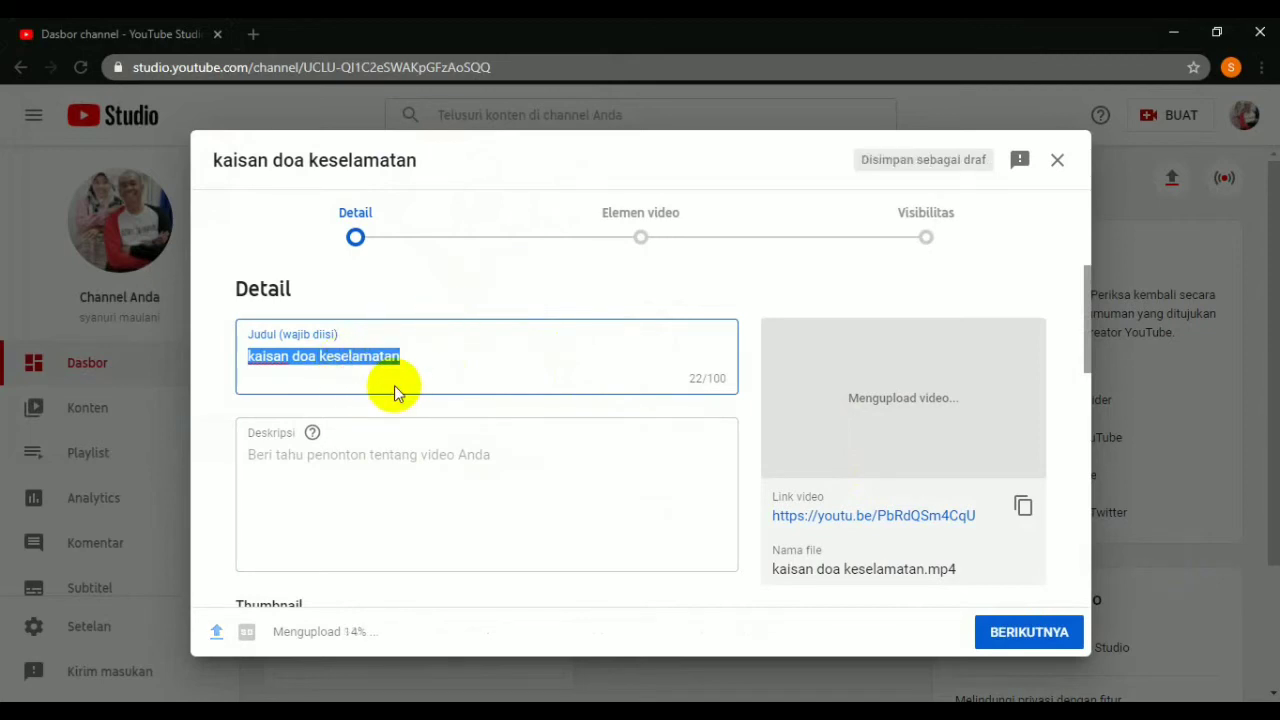
- Replace the video's title with "DOA KESELAMATAN"
type("Dlo")
key("BackSpace")
key("BackSpace")
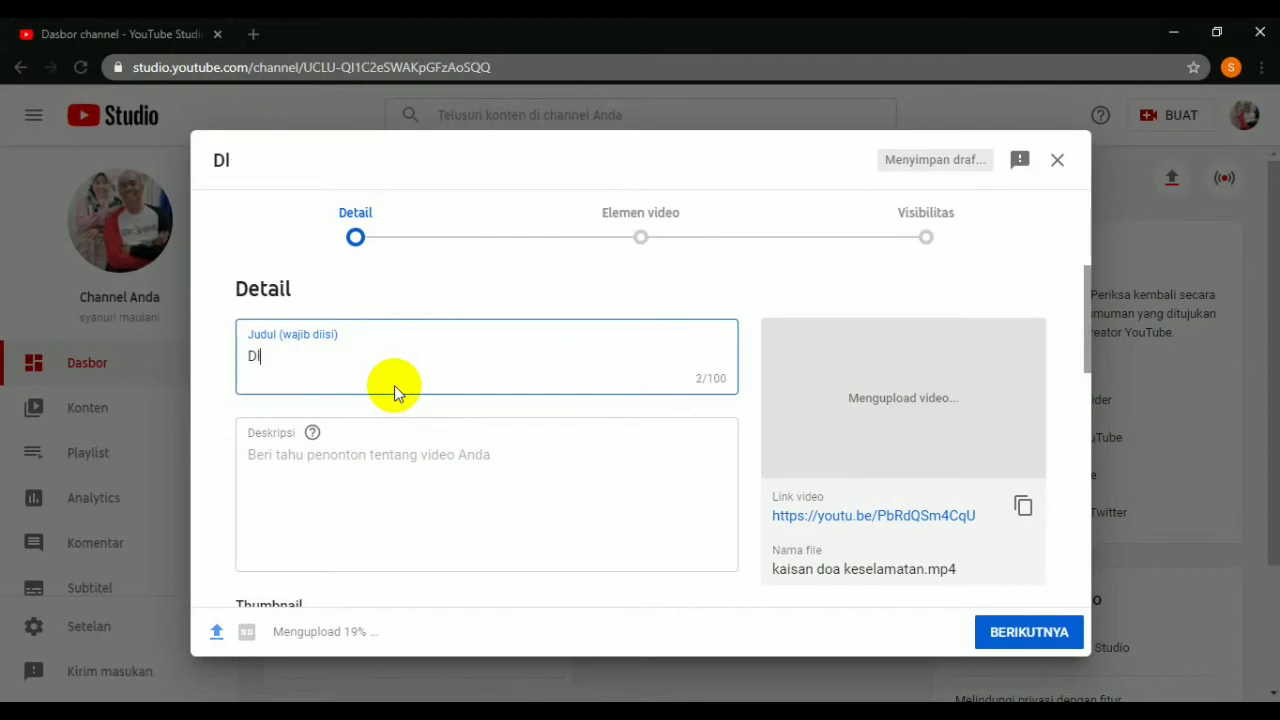
type("OA KESELTA\\")
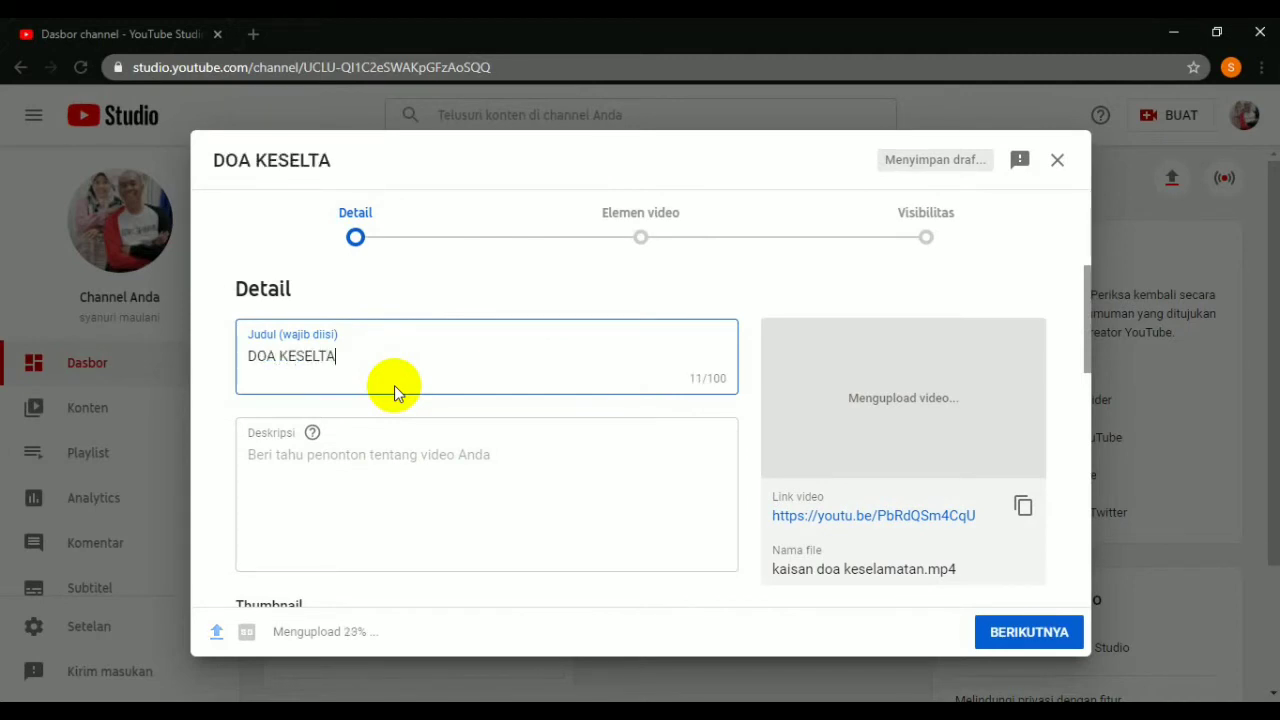
key("BackSpace")
key("BackSpace")
key("BackSpace")
type("AMATAN")
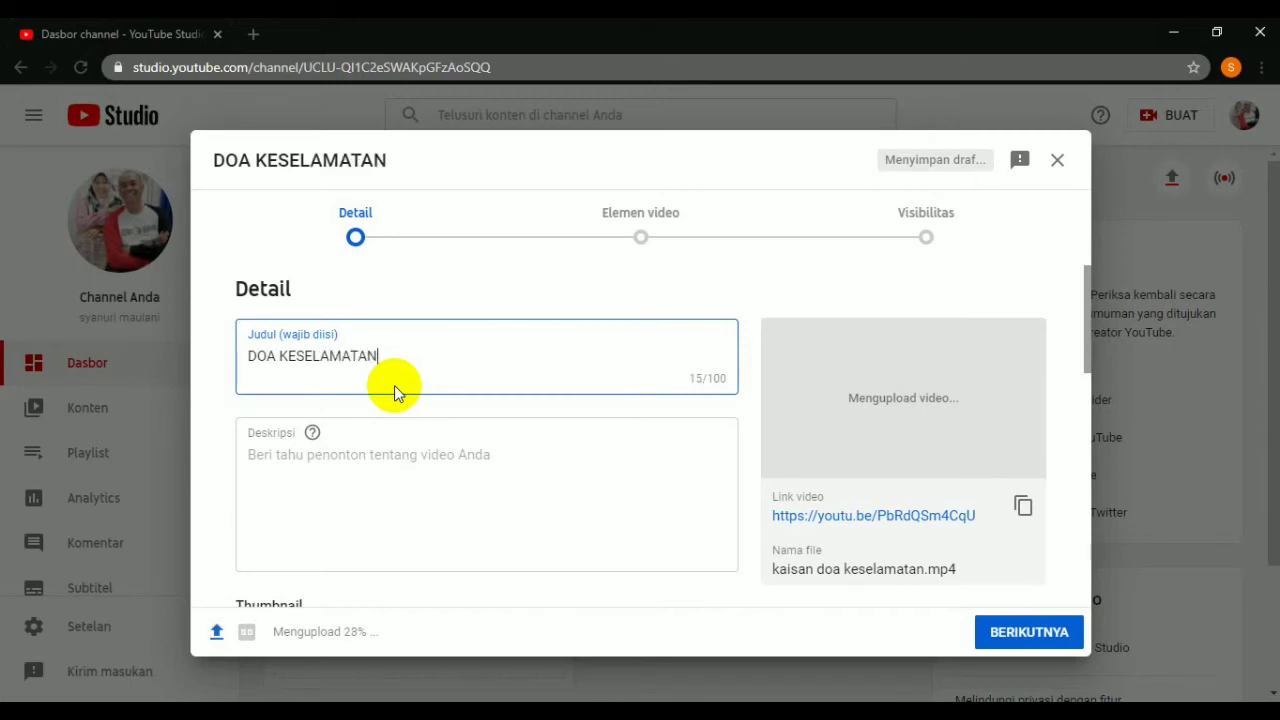
- Write the description "Doa keselamatan ini dibacakan secara online oleh seorang peserta pengajian", adding the housing complex's location and the participant's name
left_click(326, 458)
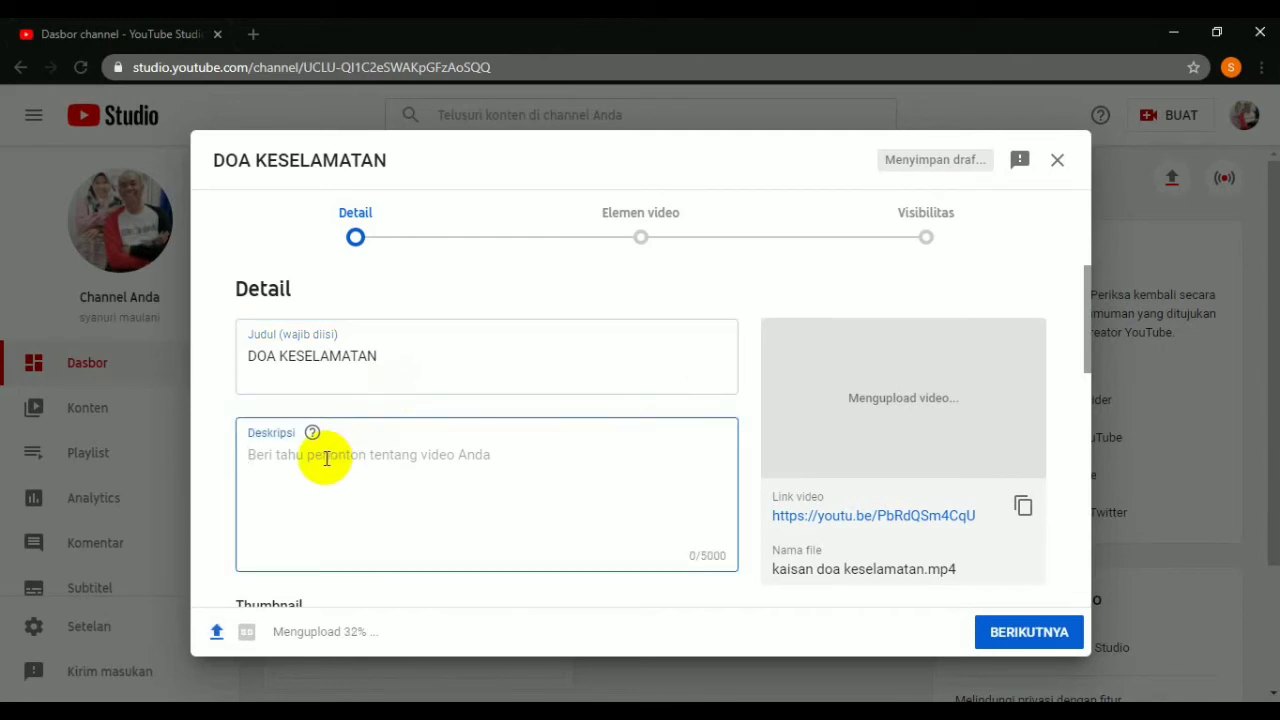
type("dOA")
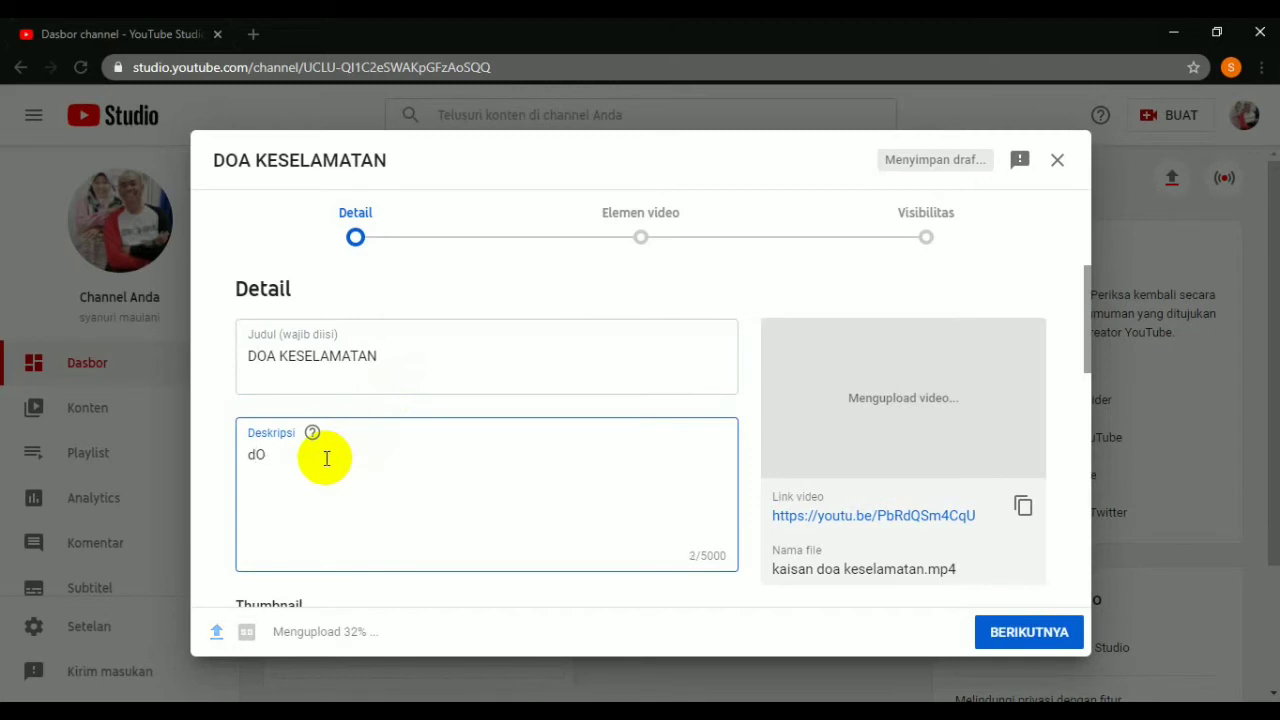
key("BackSpace")
key("BackSpace")
type("Doa keselamatan ")
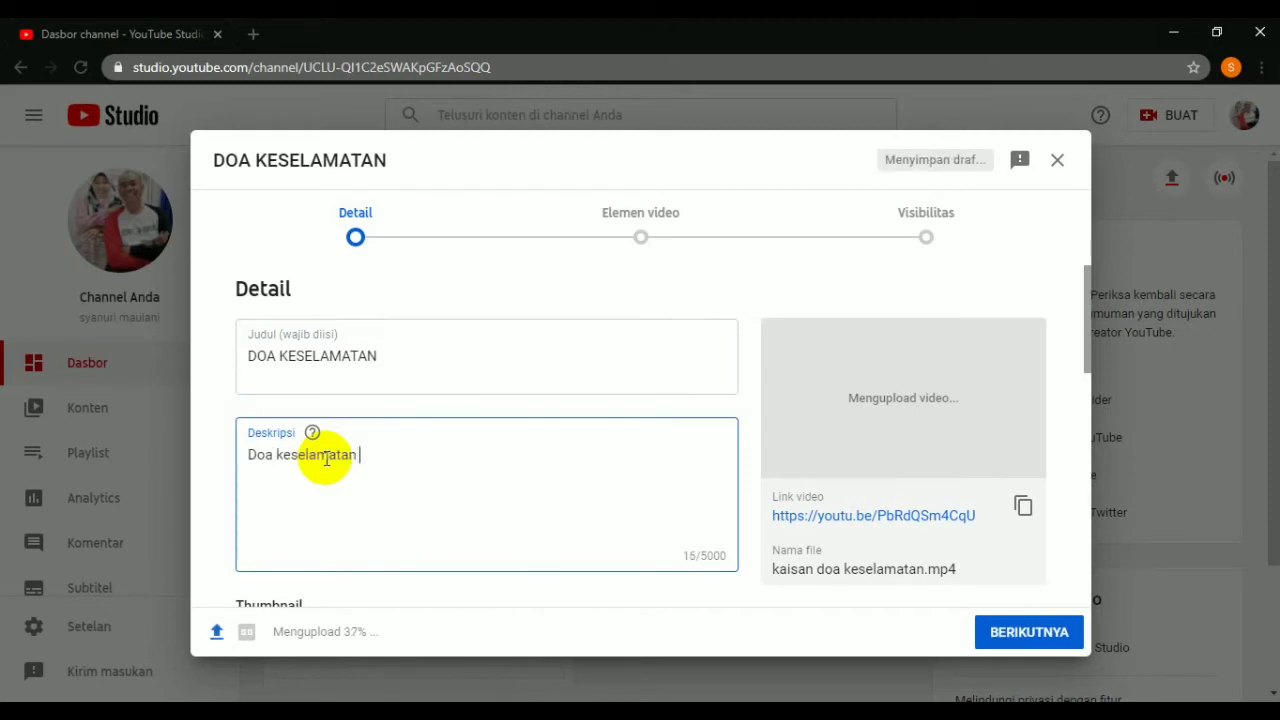
type("ini dibacakan secara ")
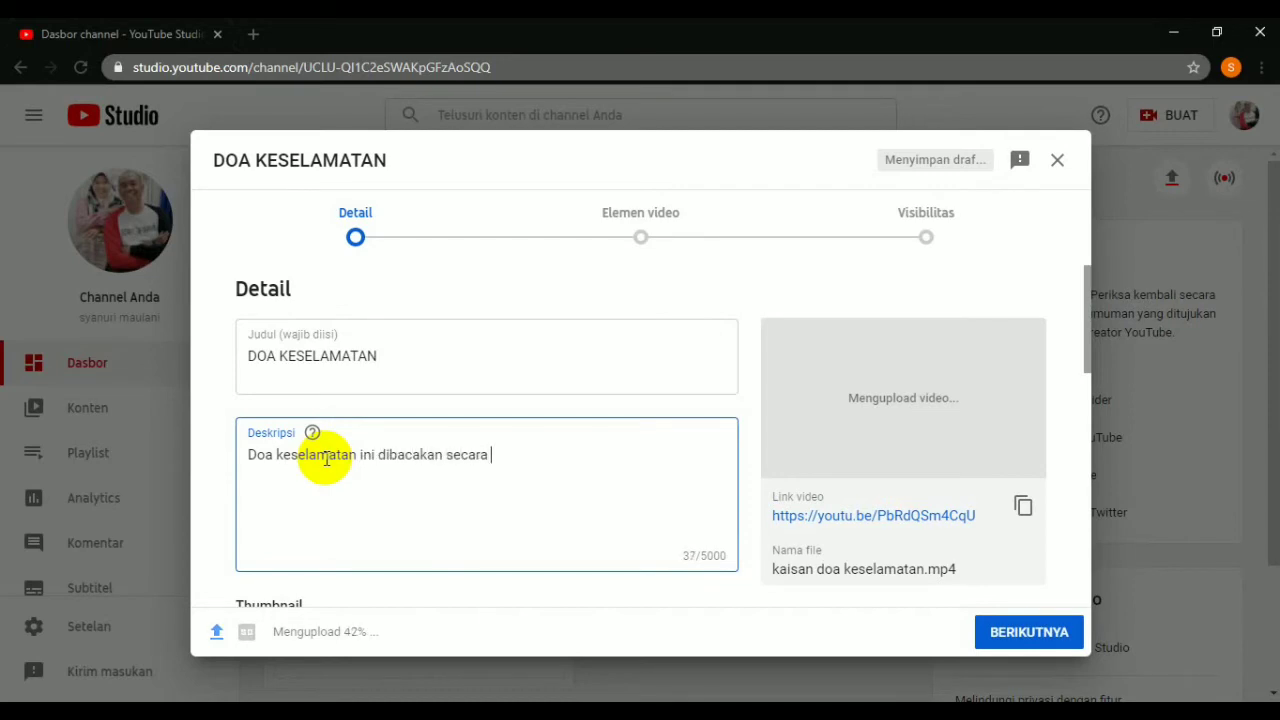
type("onliee oleh seorang pe")
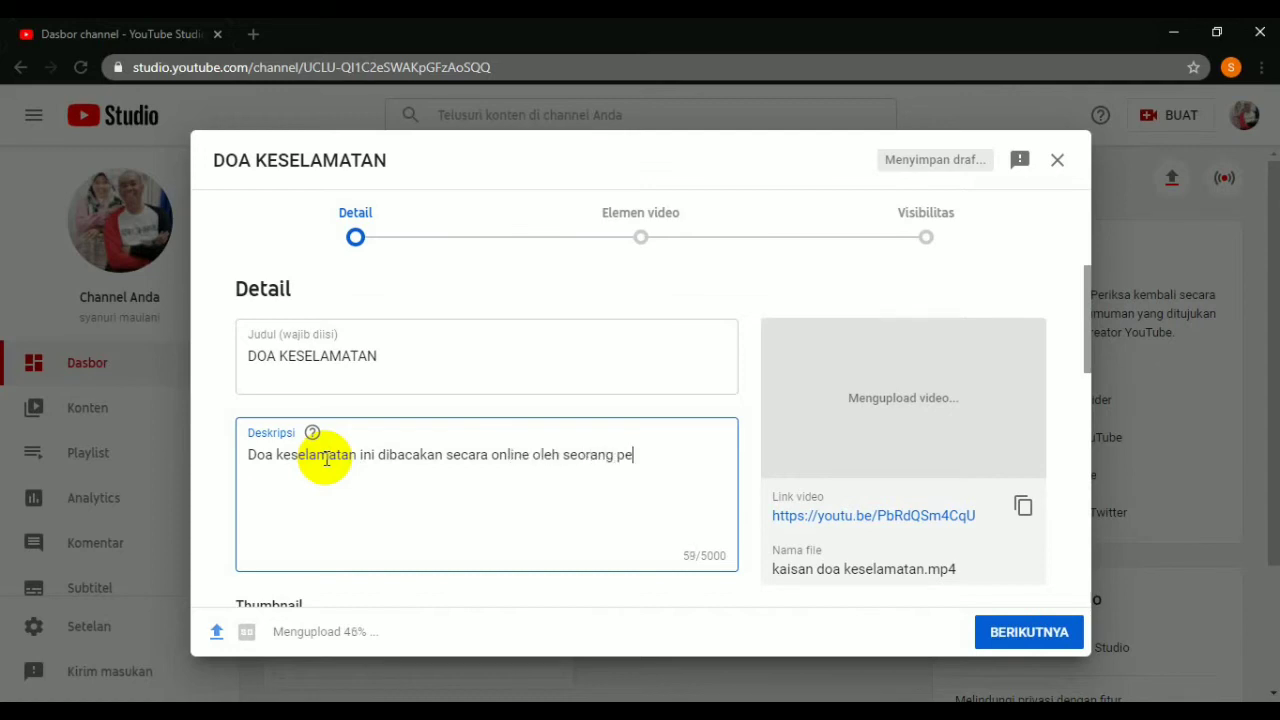
type("serta pengajian d")
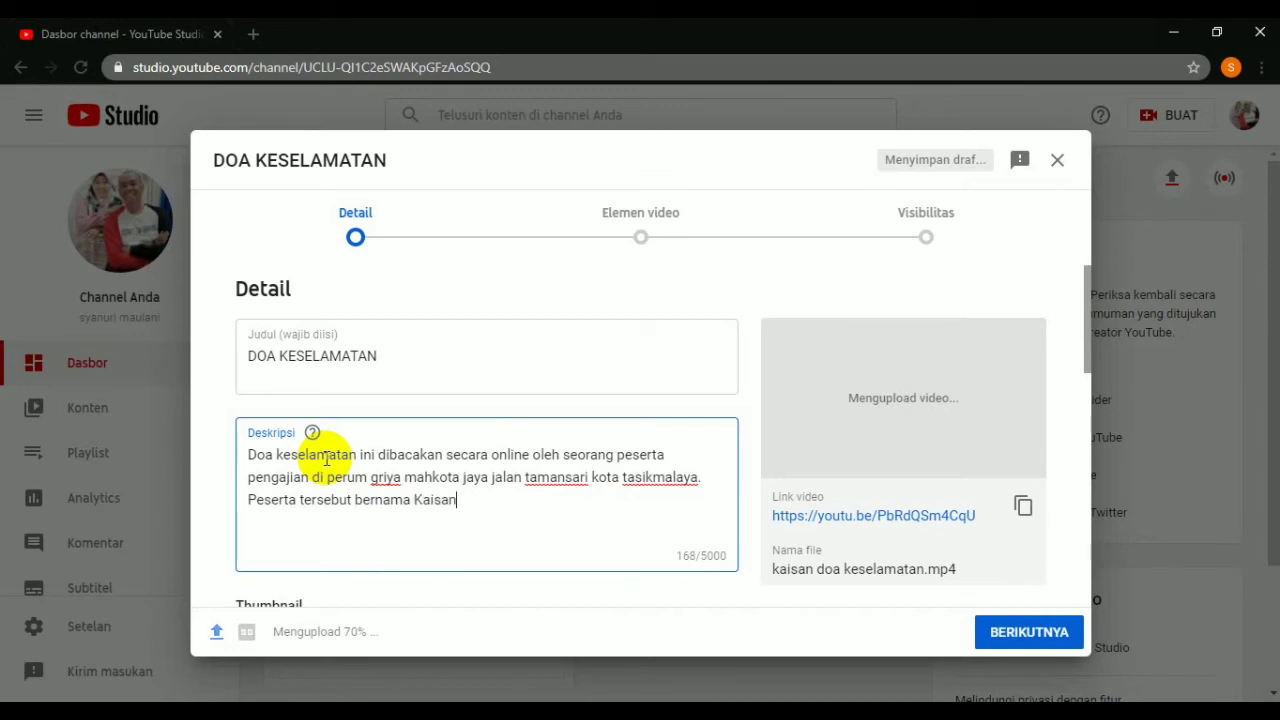
- Upload the blue "DOA KESELAMATAN" title image as the video's custom thumbnail
scroll(466, 514, "down", 2)
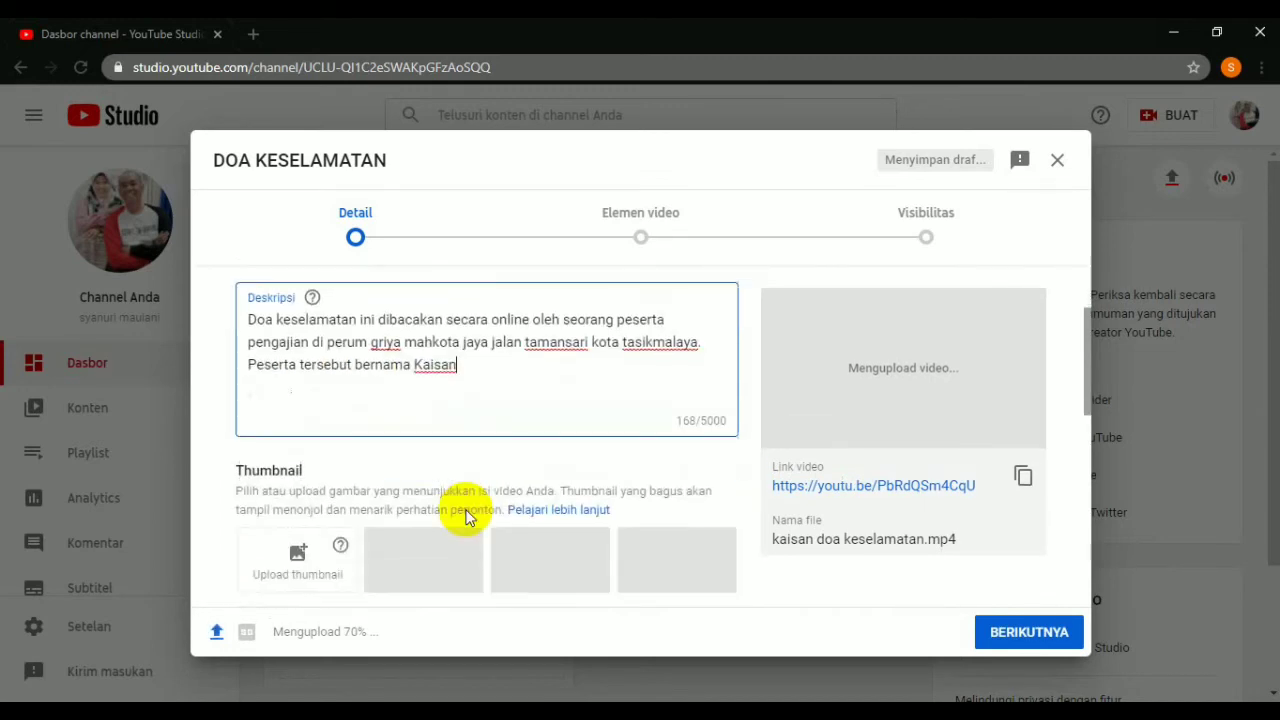
scroll(466, 514, "down", 1)
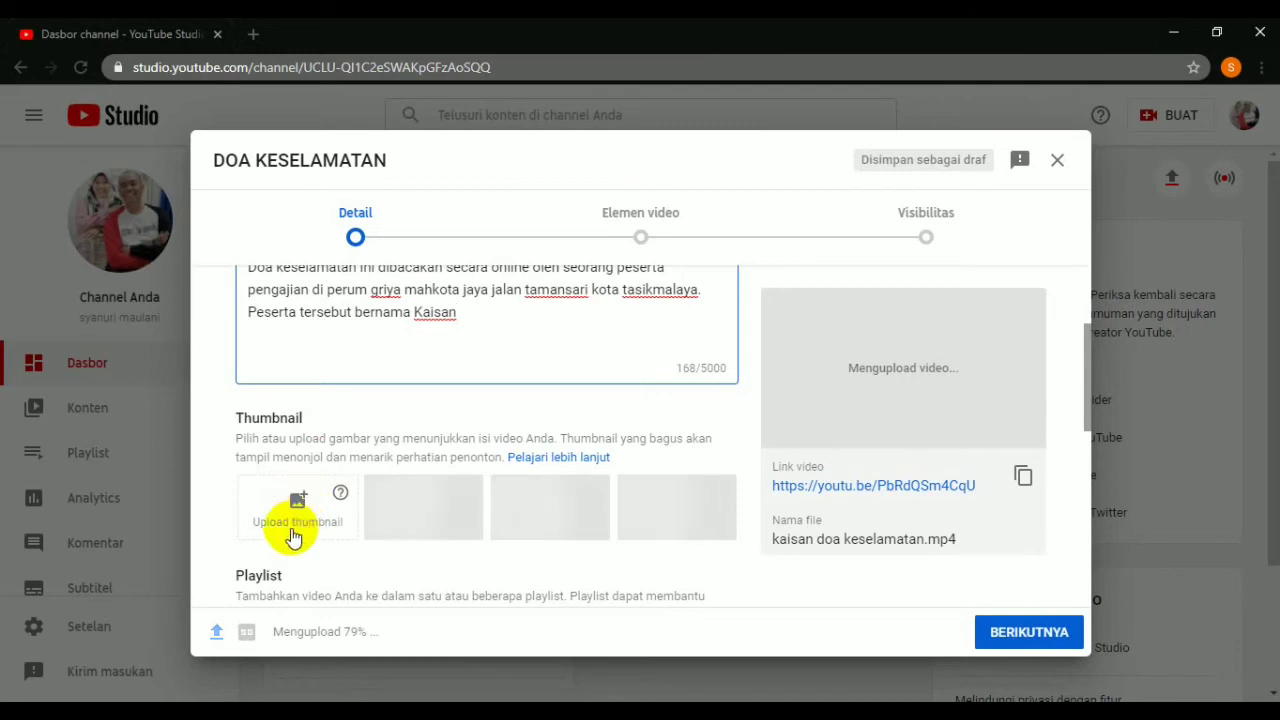
left_click(299, 505)
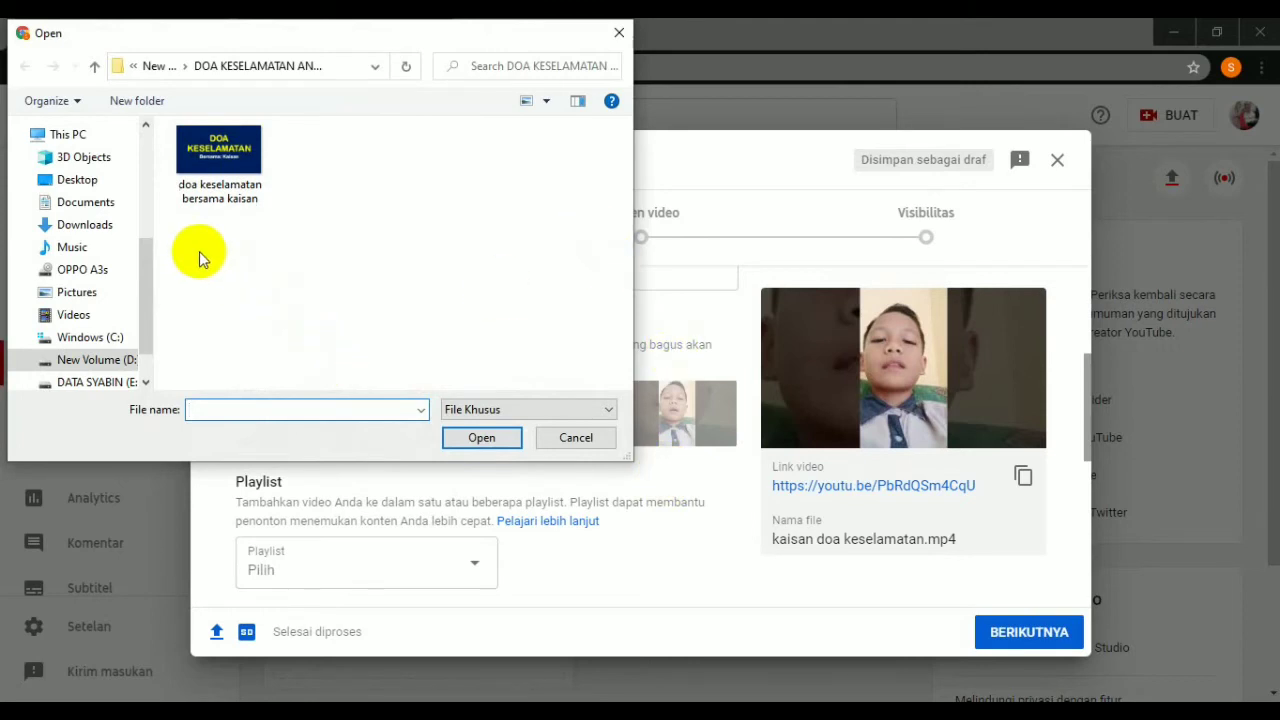
left_click(222, 172)
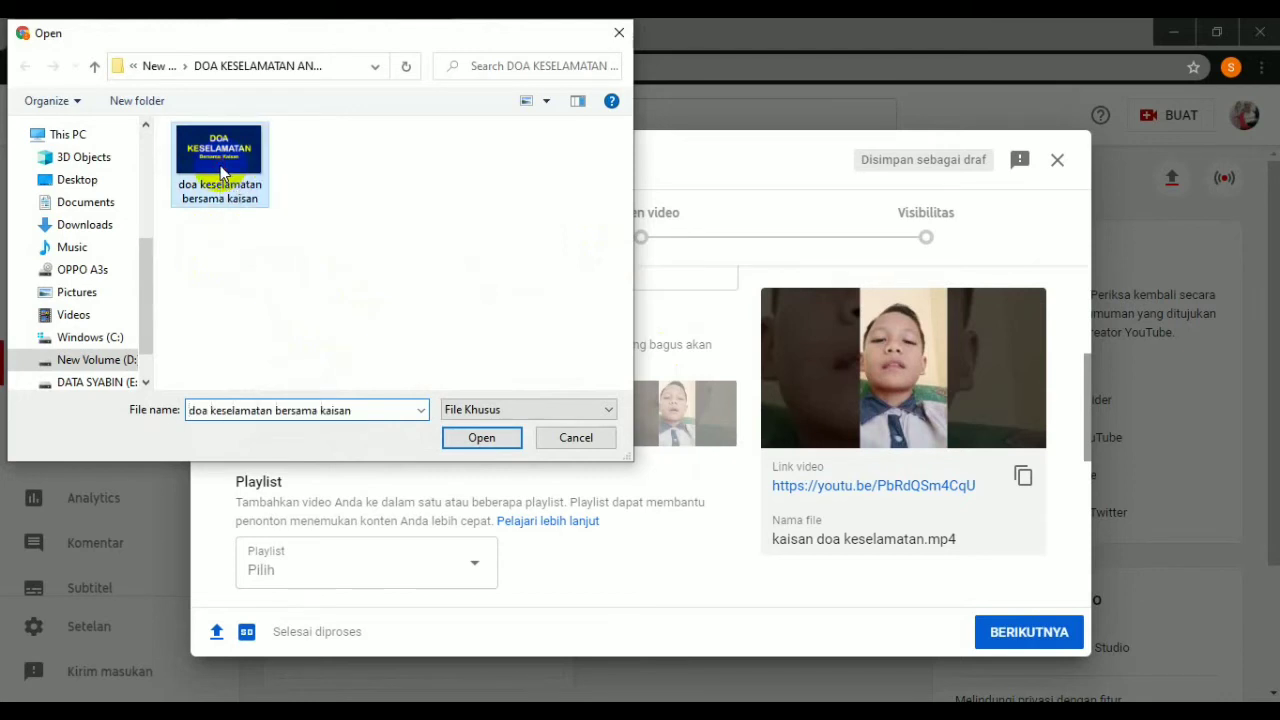
left_click(482, 440)
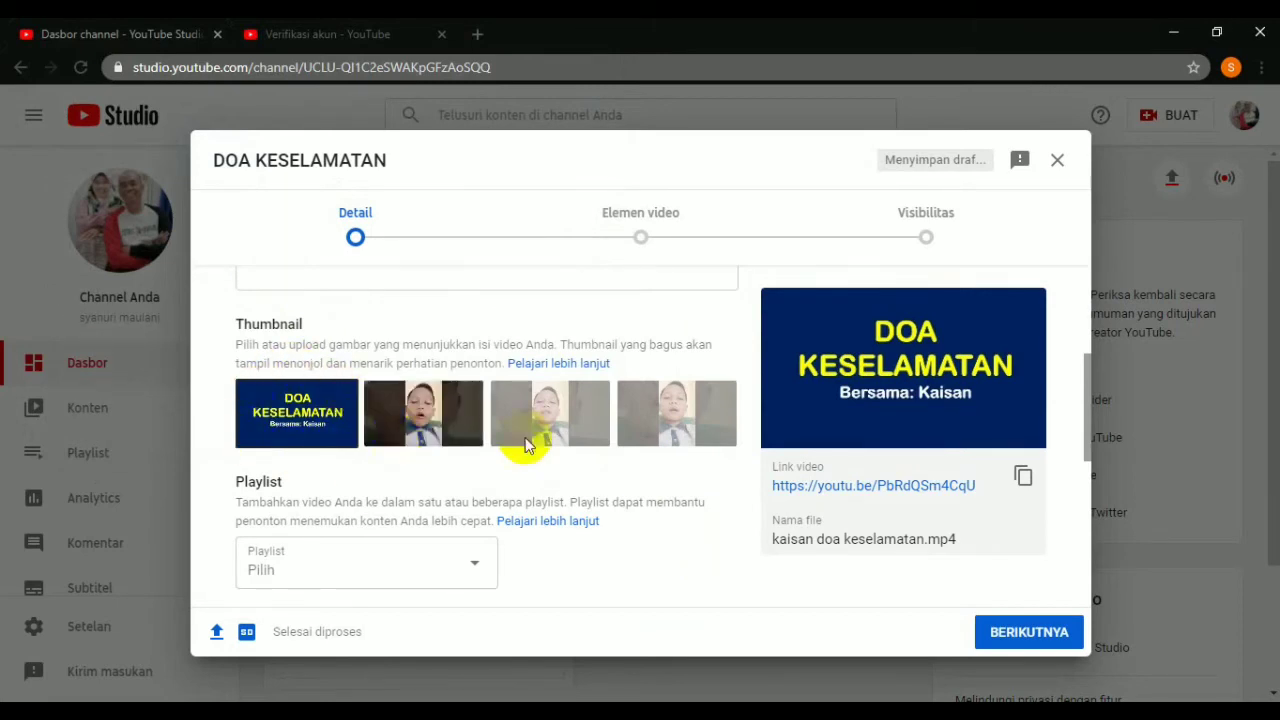
- Check which playlists are available for the video and close the list without choosing one
scroll(545, 455, "down", 2)
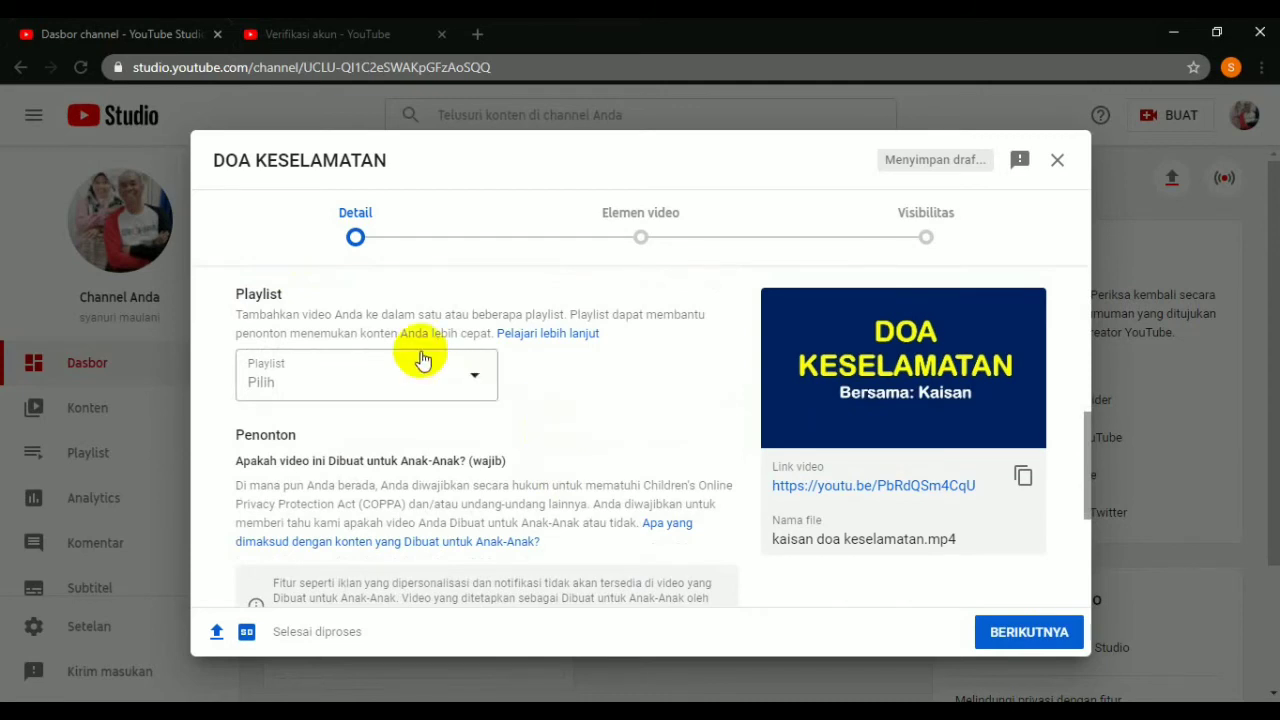
left_click(476, 386)
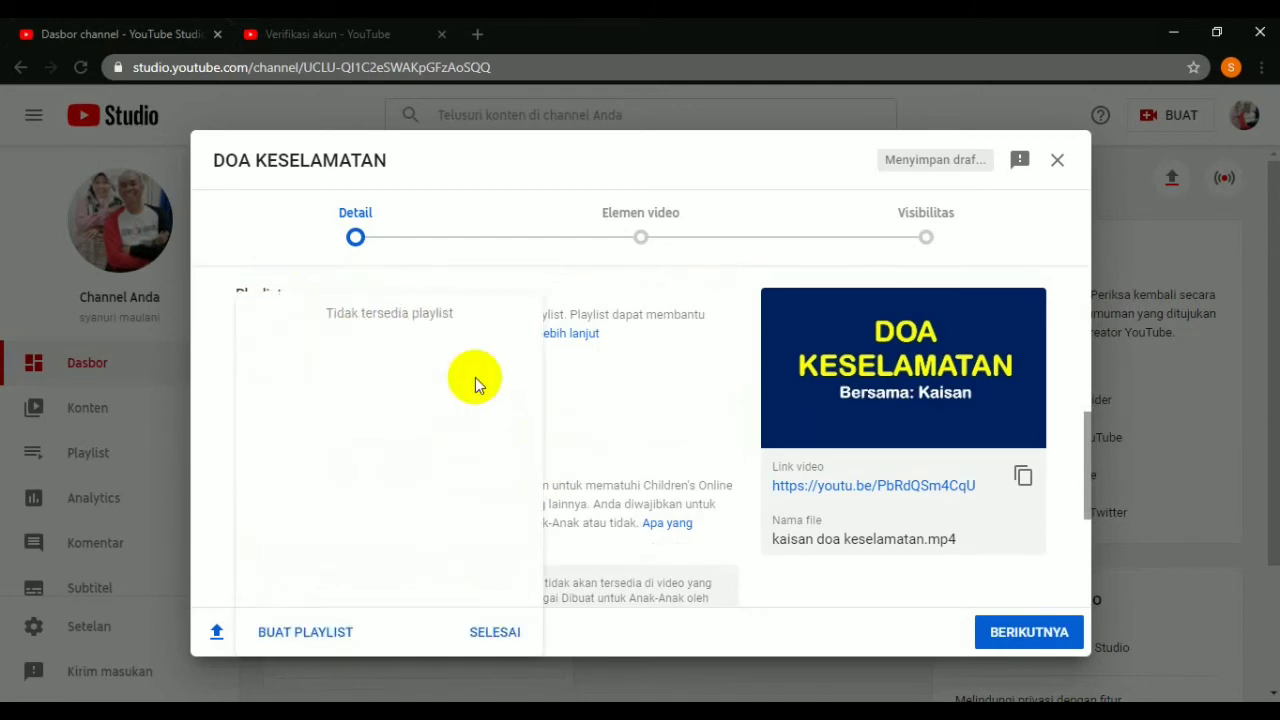
left_click(630, 406)
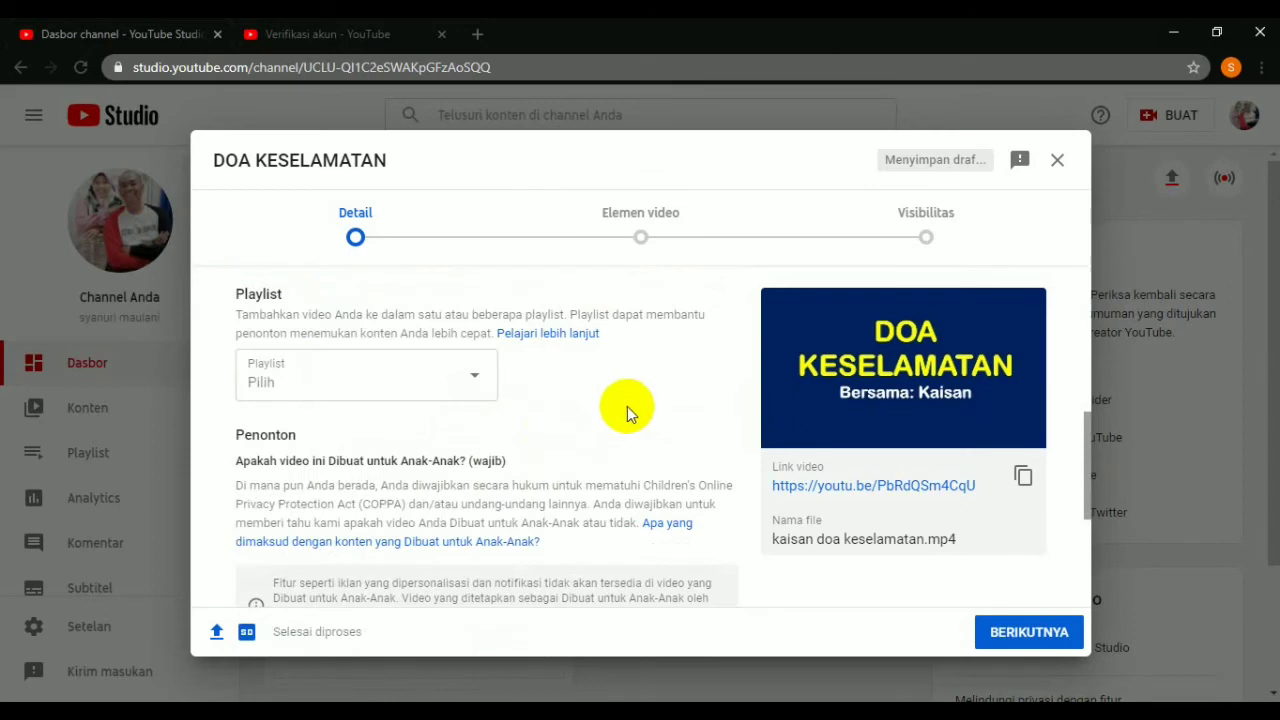
- Declare the video as made for children ("Ya, video ini dibuat untuk anak-anak") and continue to the video elements stage
scroll(569, 411, "down", 2)
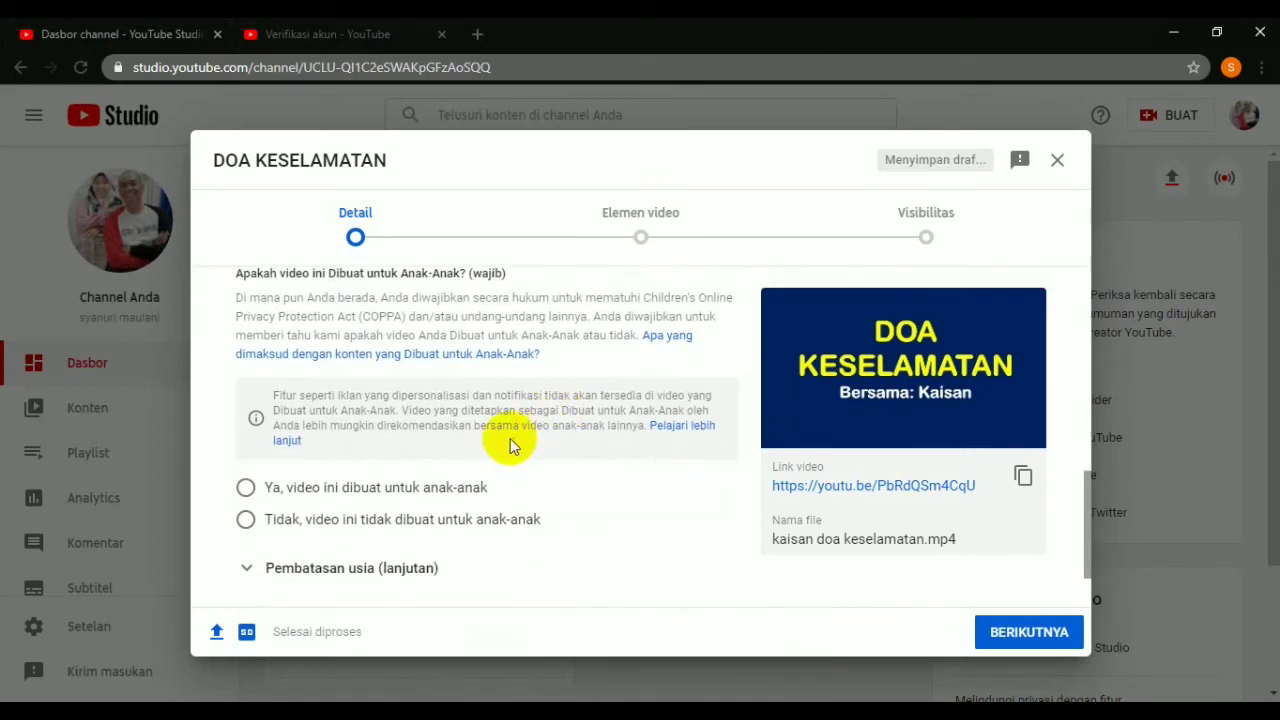
scroll(380, 369, "up", 1)
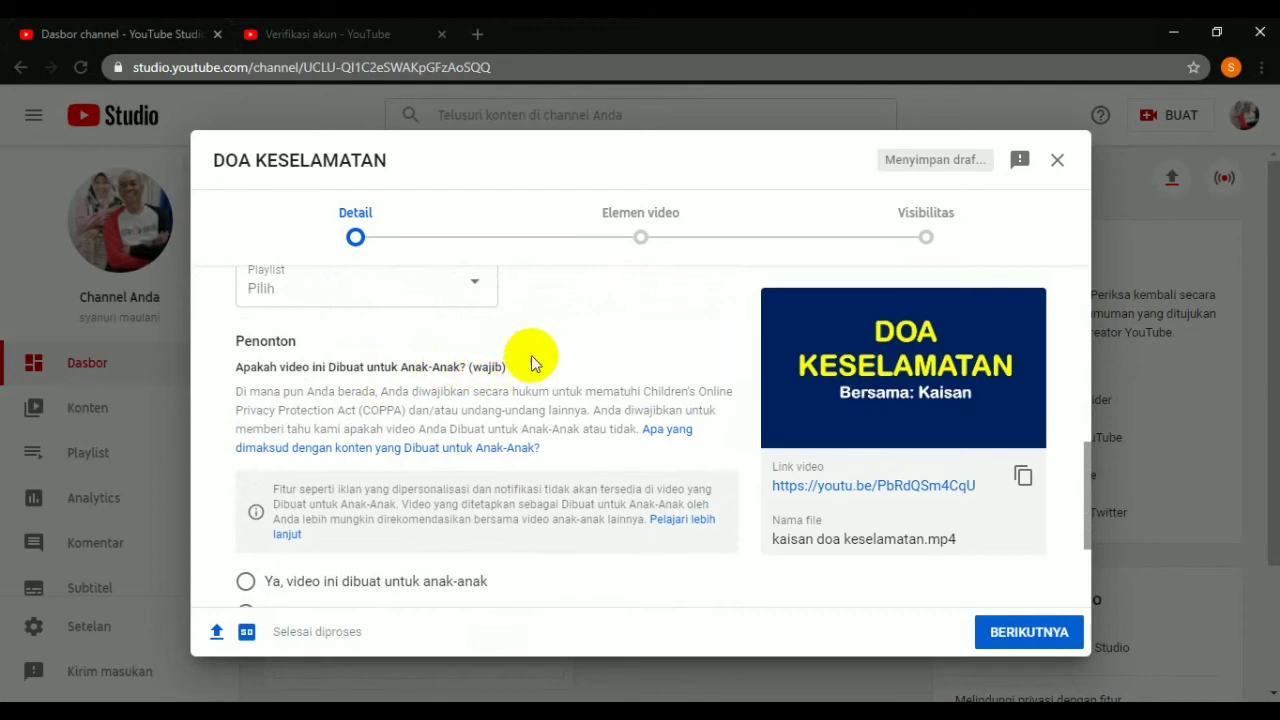
scroll(533, 362, "down", 1)
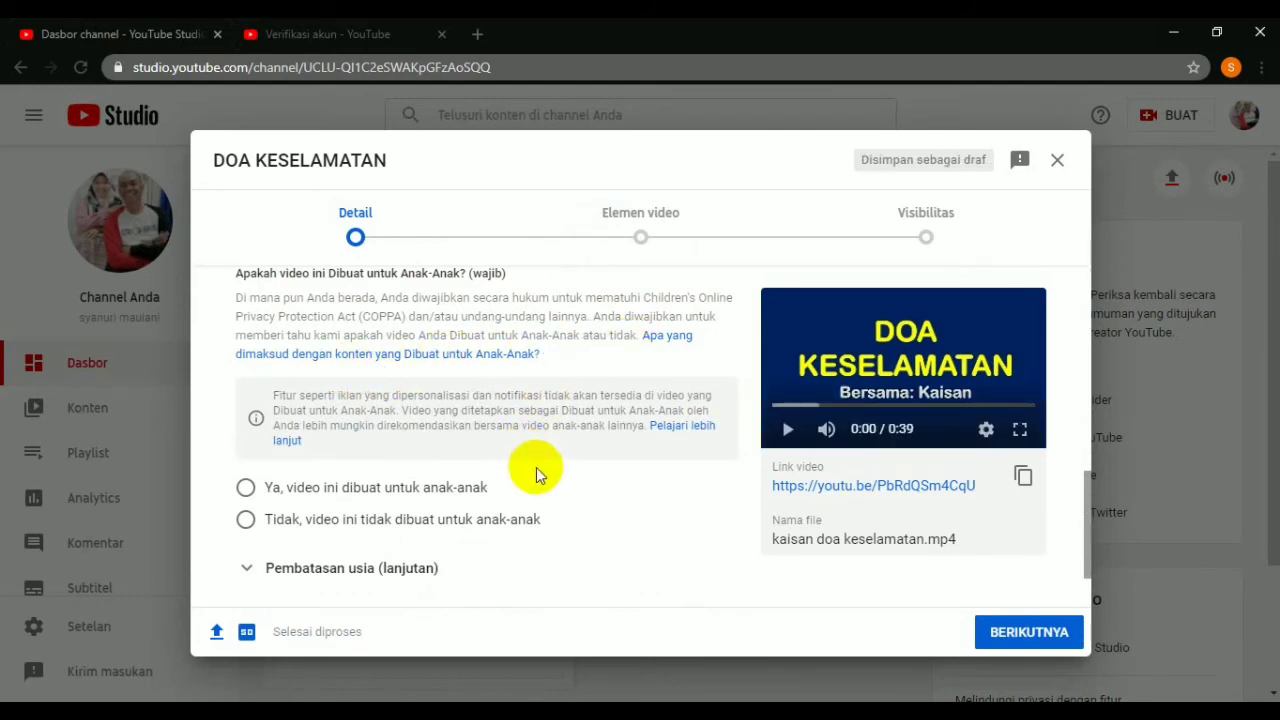
scroll(533, 475, "down", 1)
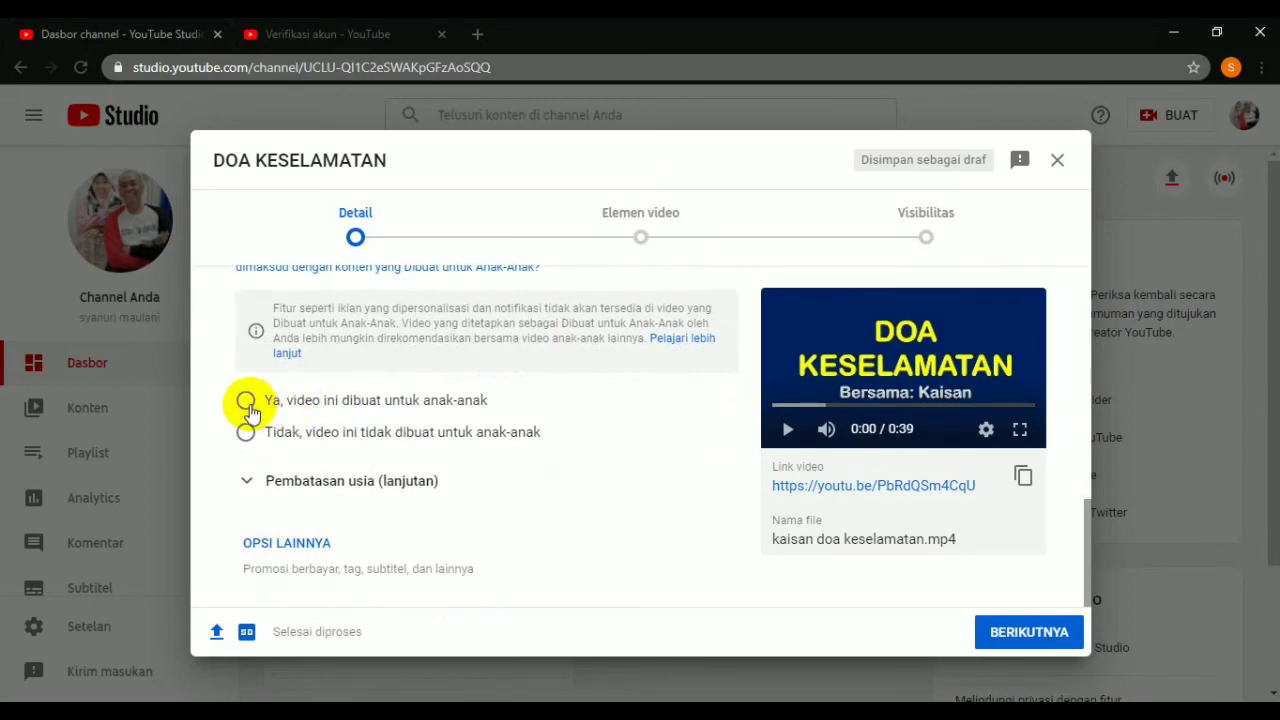
left_click(248, 406)
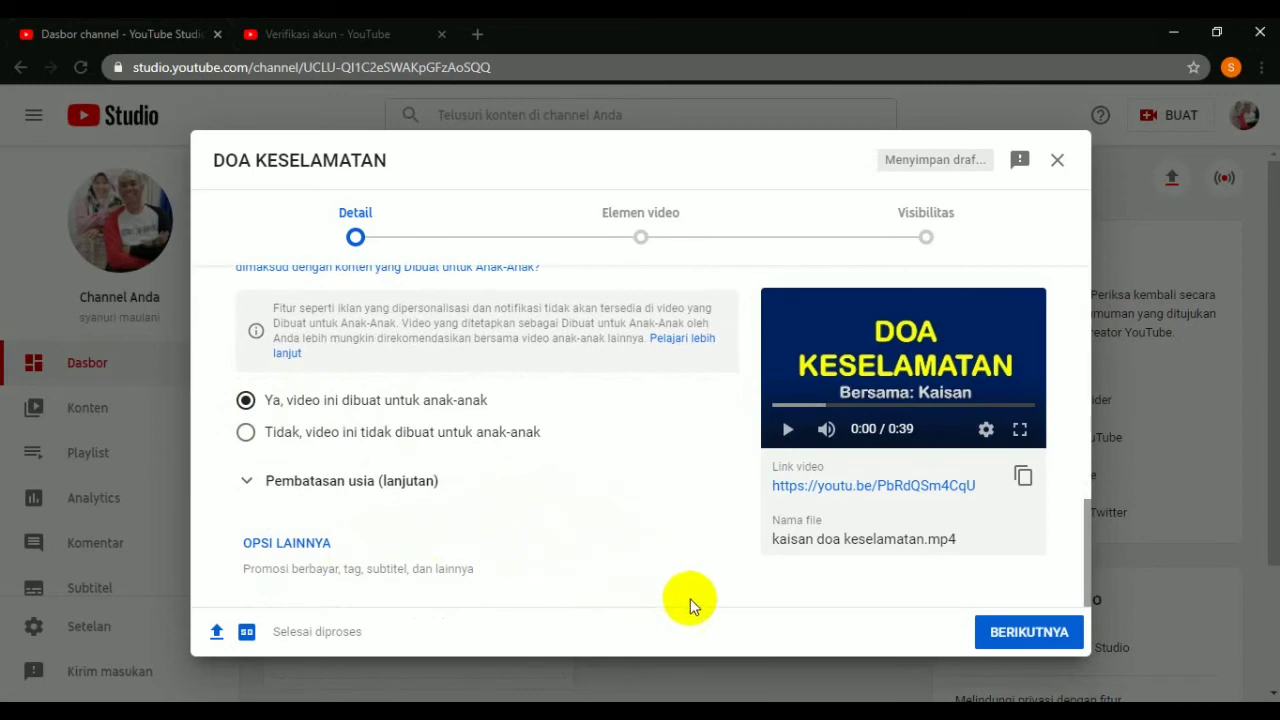
left_click(1029, 636)
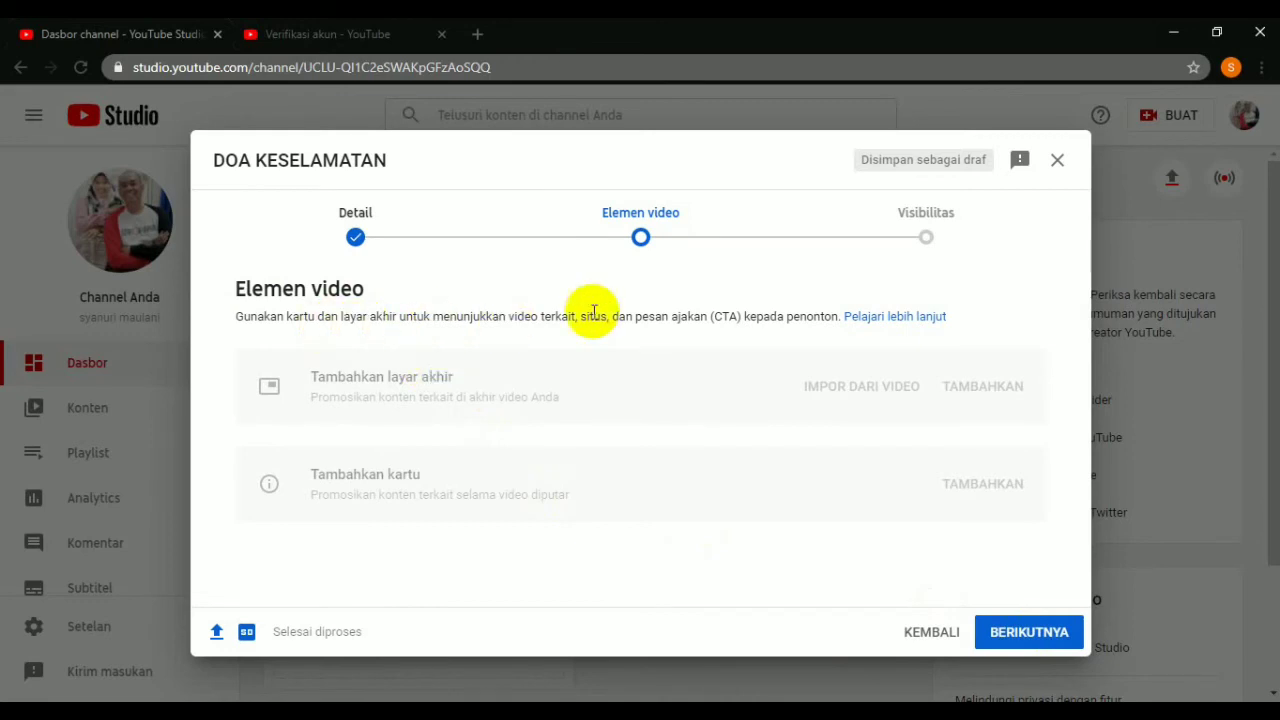
- Skip the end screen and card options and set the video's visibility to "Publik"
left_click(1015, 640)
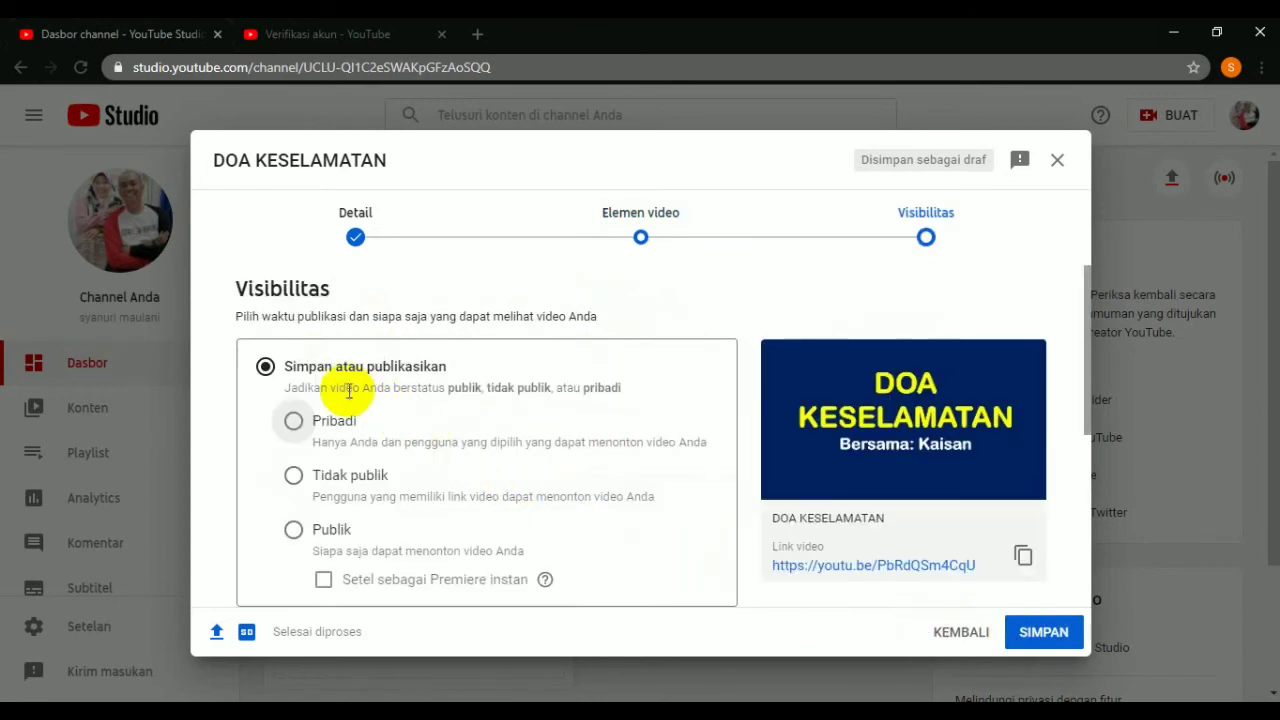
scroll(358, 386, "down", 2)
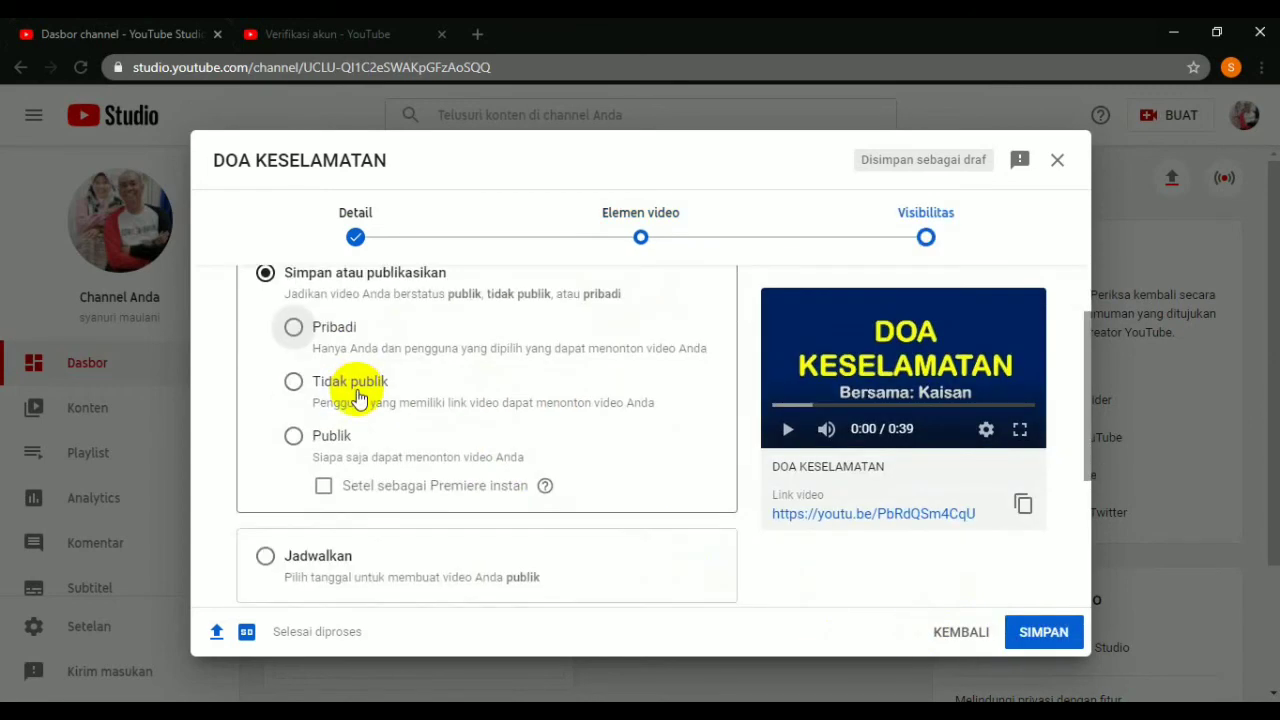
scroll(343, 384, "up", 2)
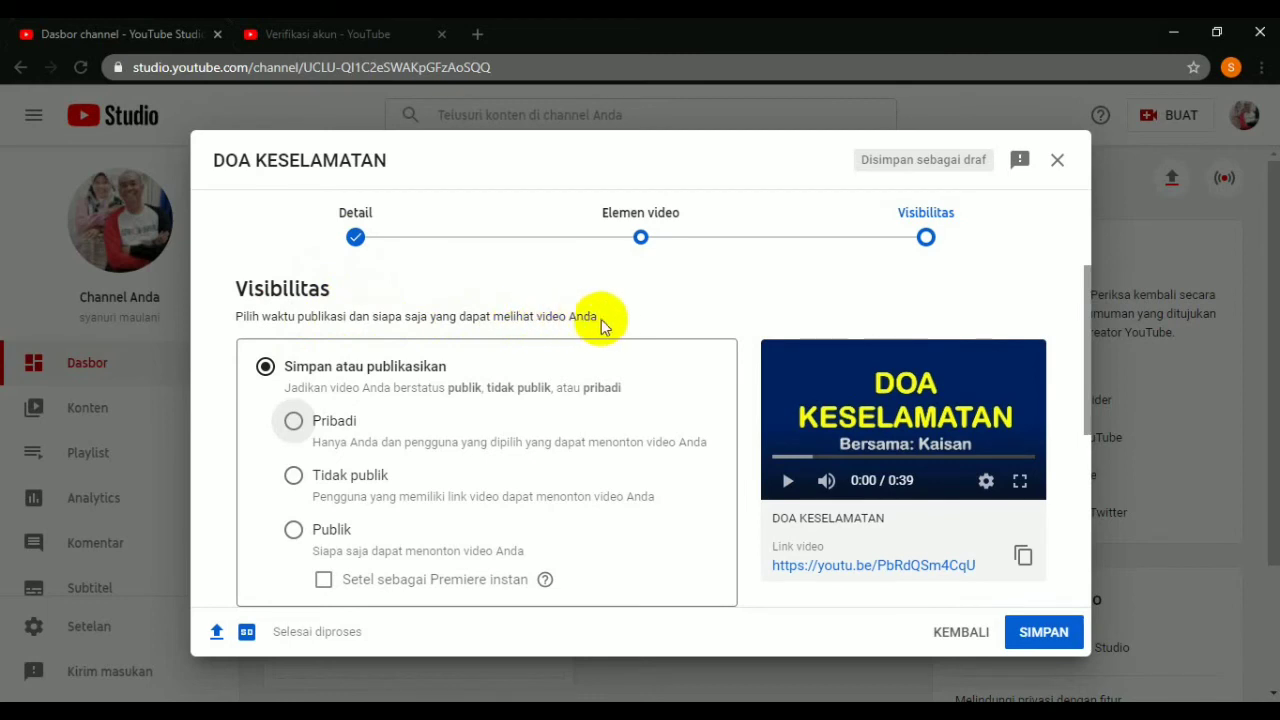
scroll(512, 333, "down", 2)
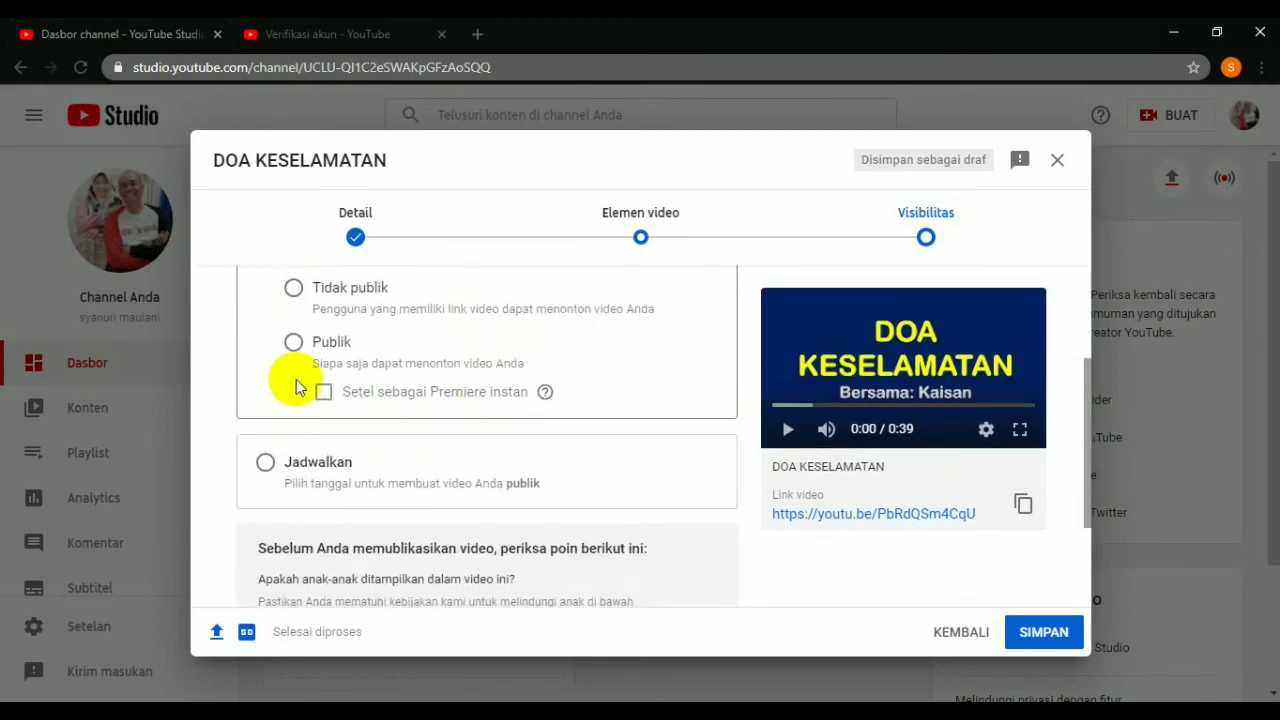
left_click(294, 344)
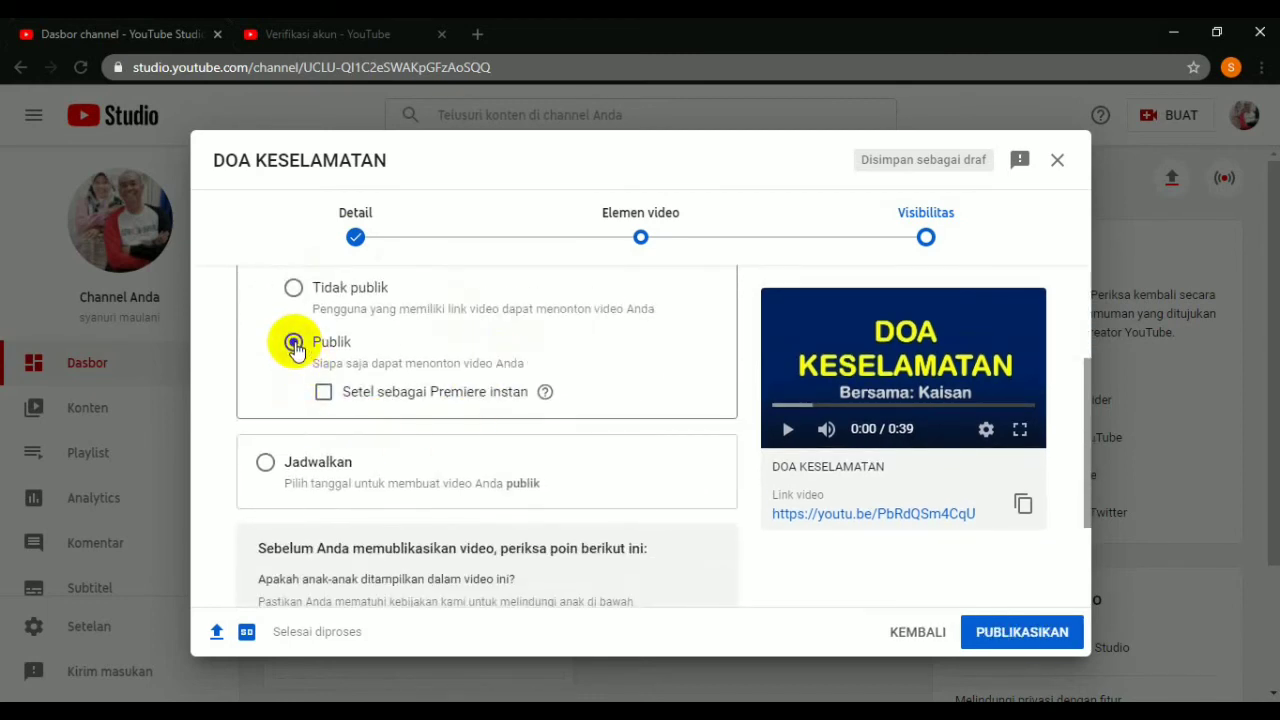
- Review the visibility choices and the pre-publication checklist, and publish the video
scroll(709, 516, "down", 2)
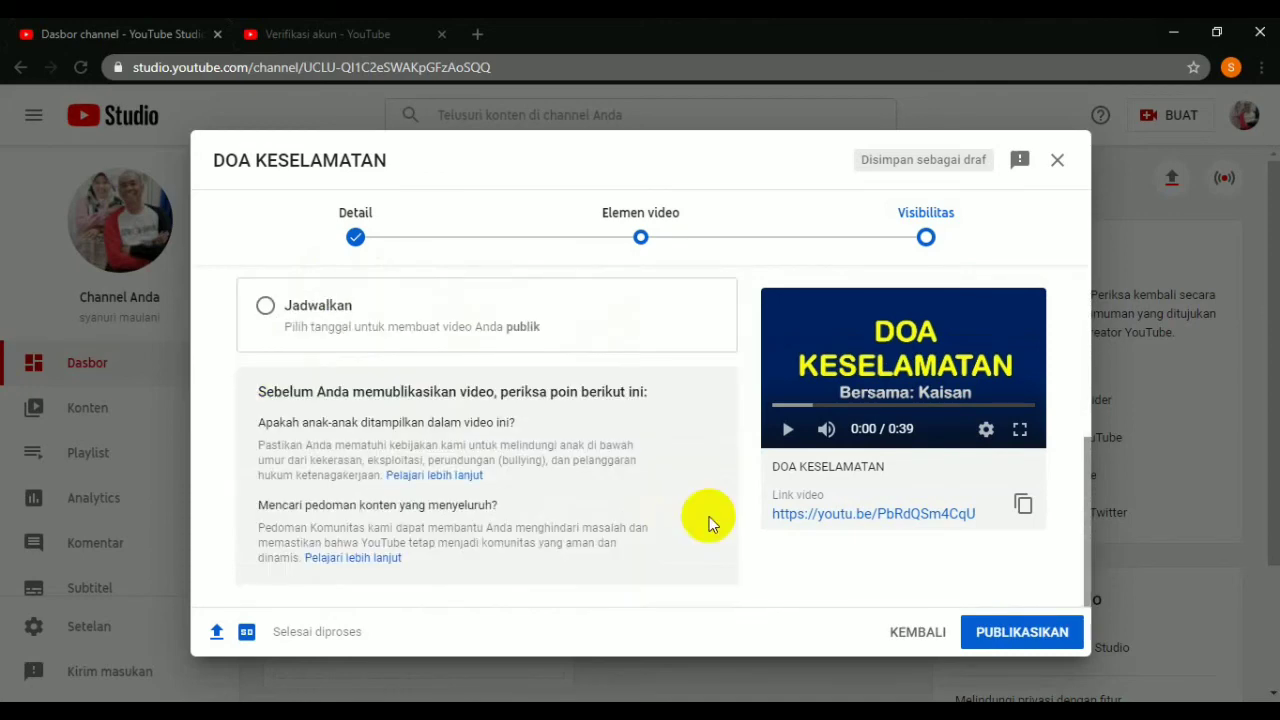
scroll(709, 516, "up", 2)
scroll(707, 525, "up", 2)
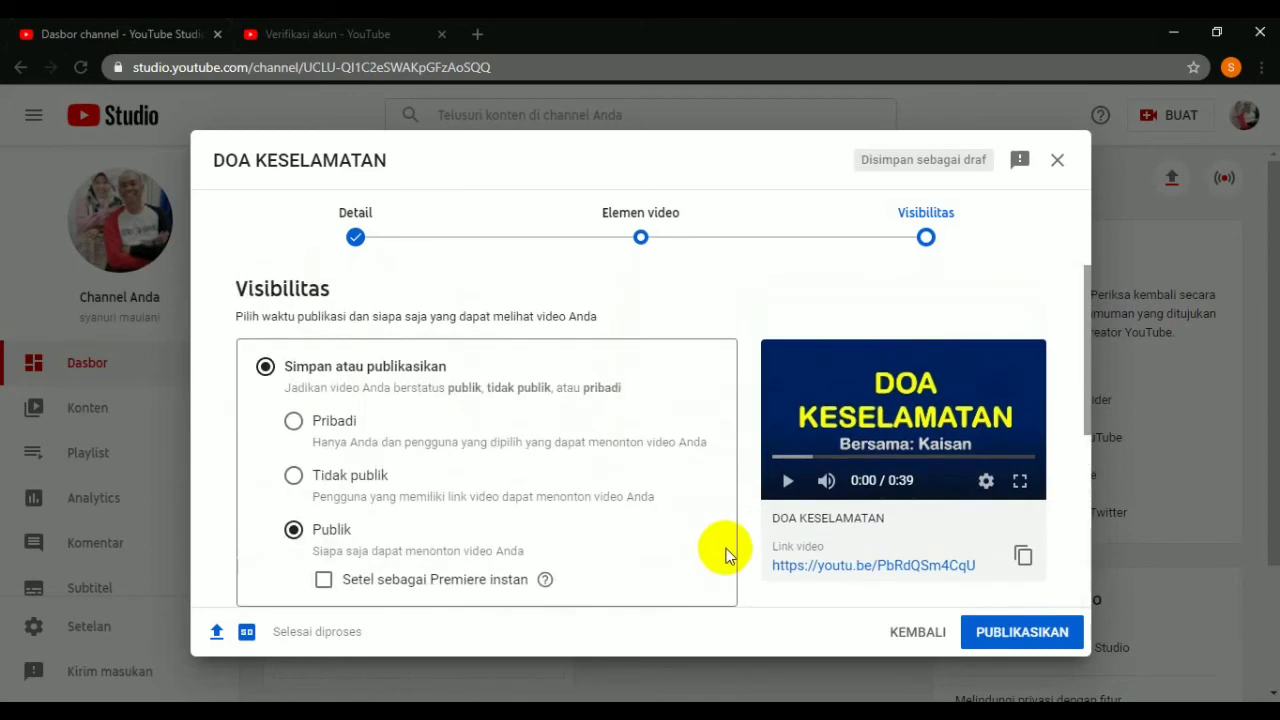
scroll(710, 540, "down", 3)
left_click(1040, 636)
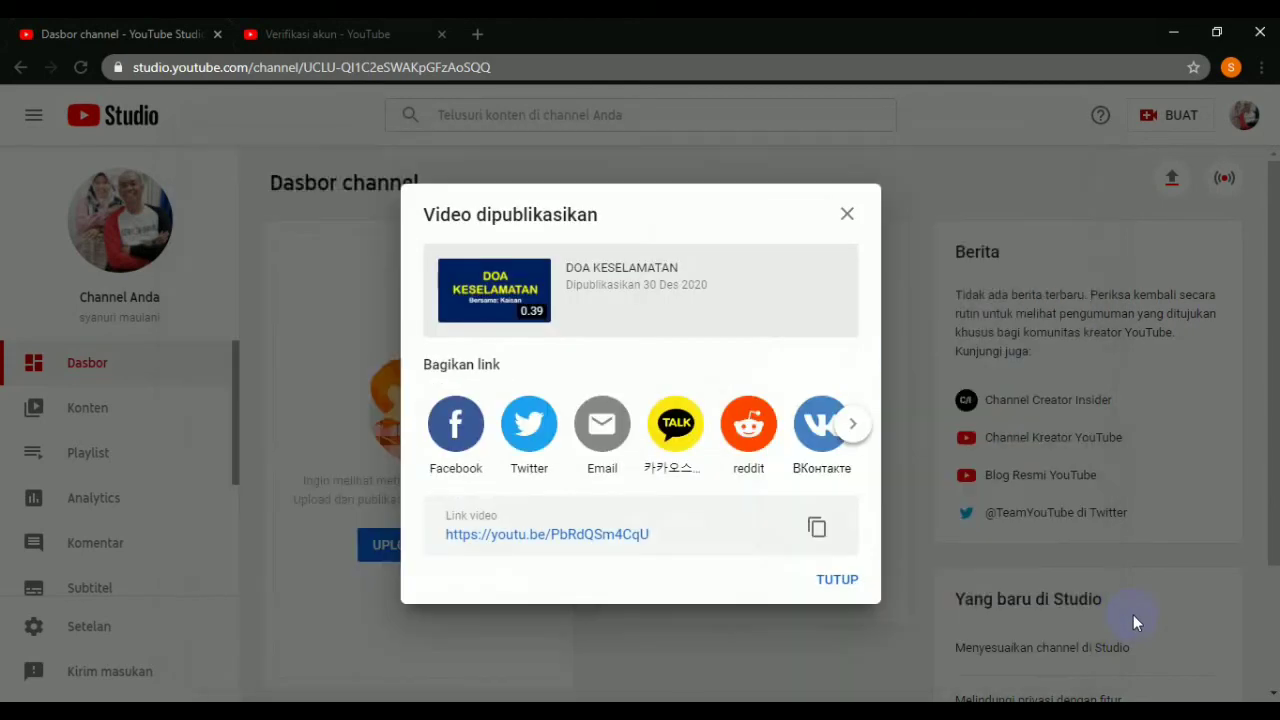
- Copy the published video's link and close the publication dialog
left_click(840, 614)
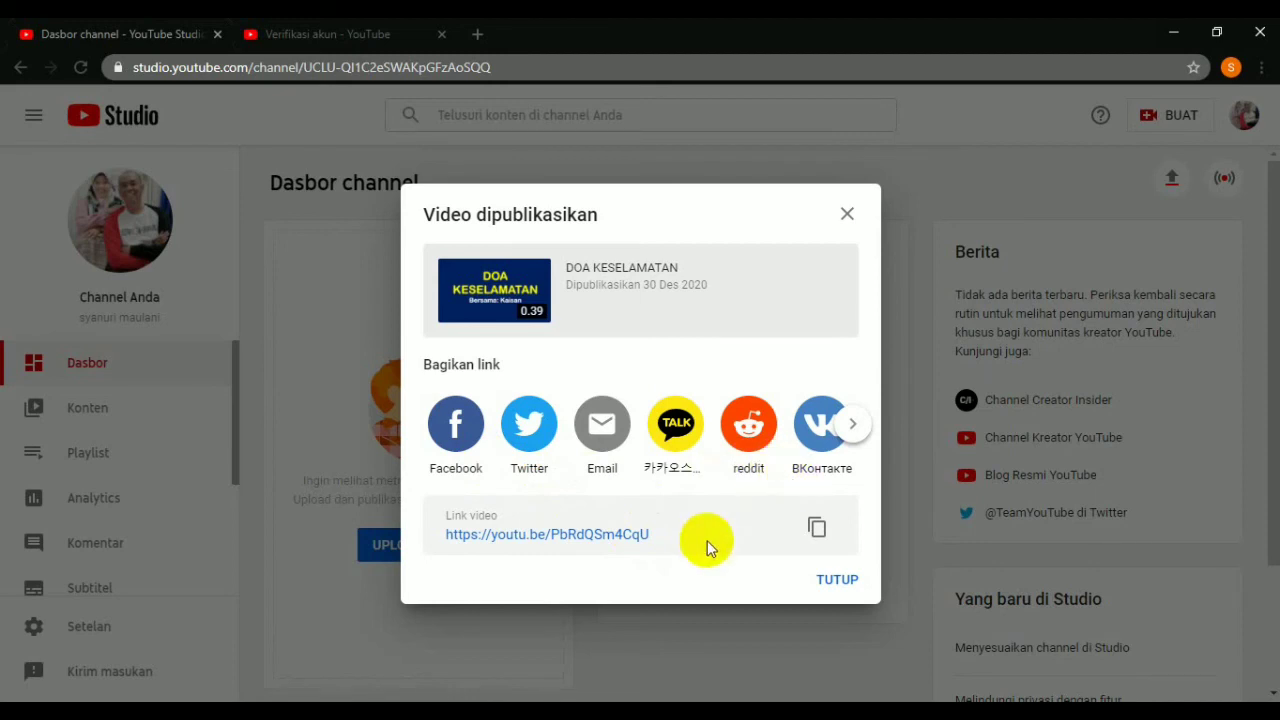
left_click(816, 528)
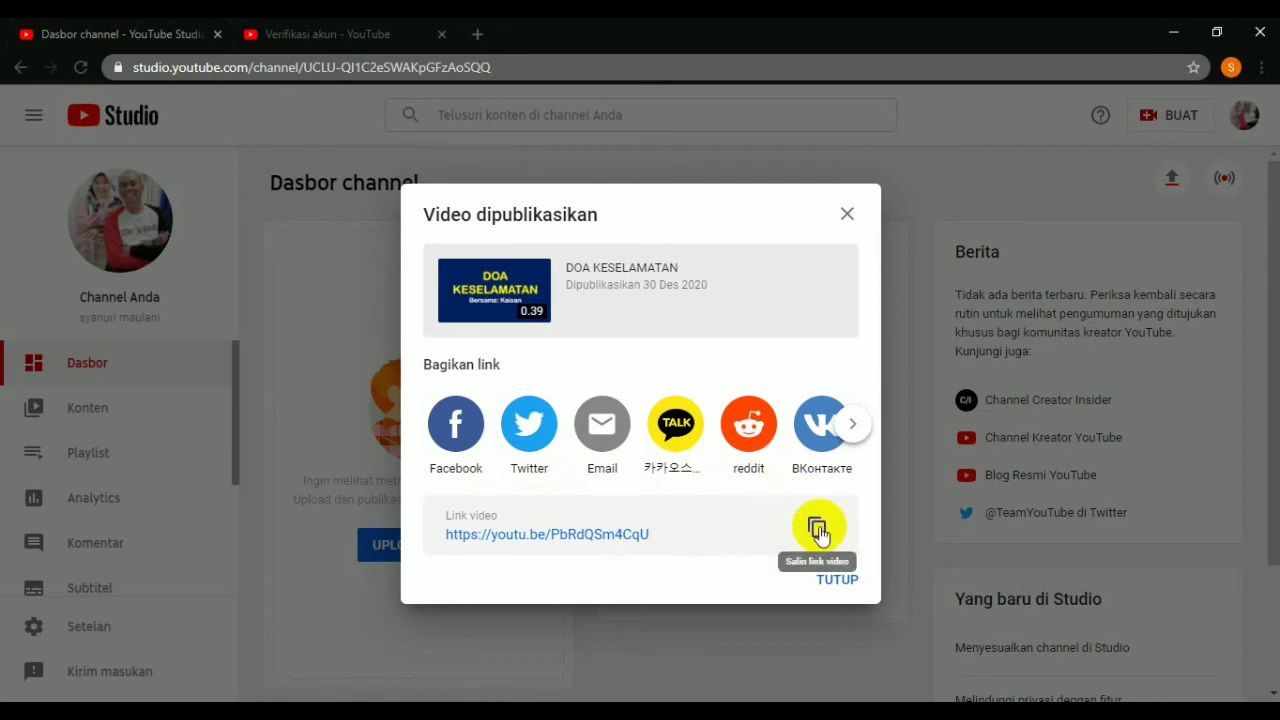
left_click(833, 582)
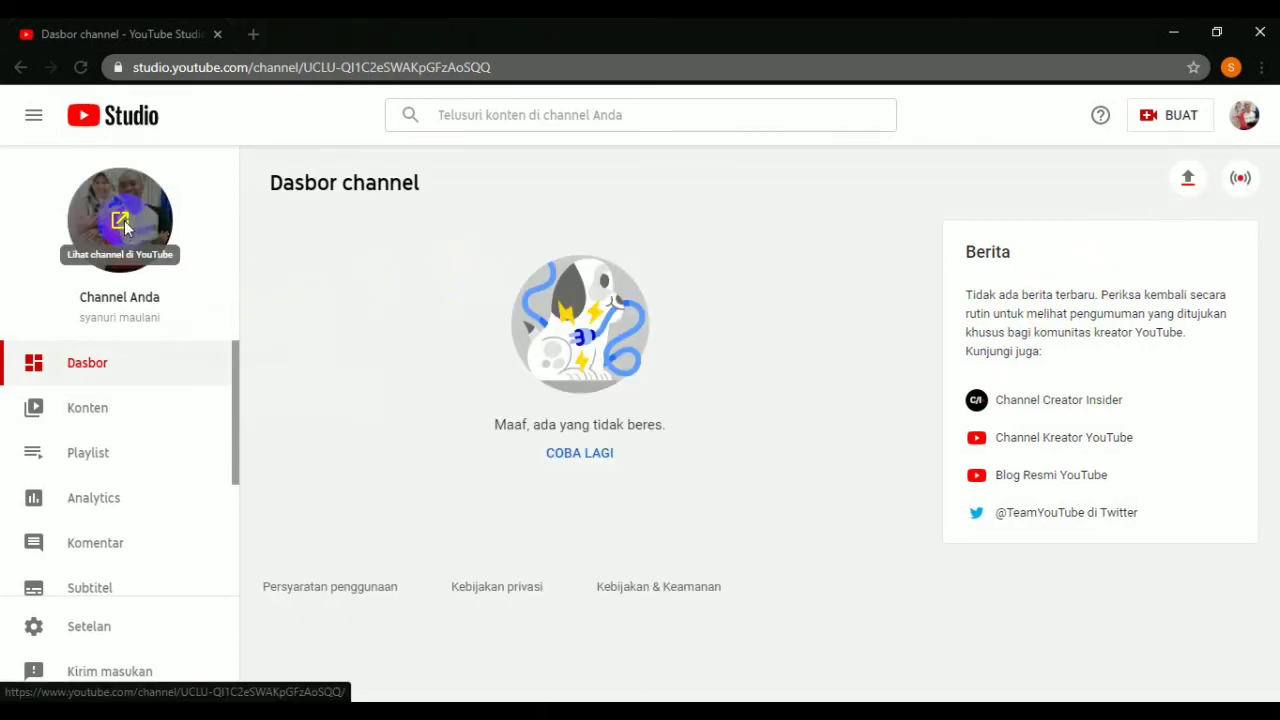
- View the channel's page on YouTube and open the uploaded "DOA KESELAMATAN" video
left_click(122, 222)
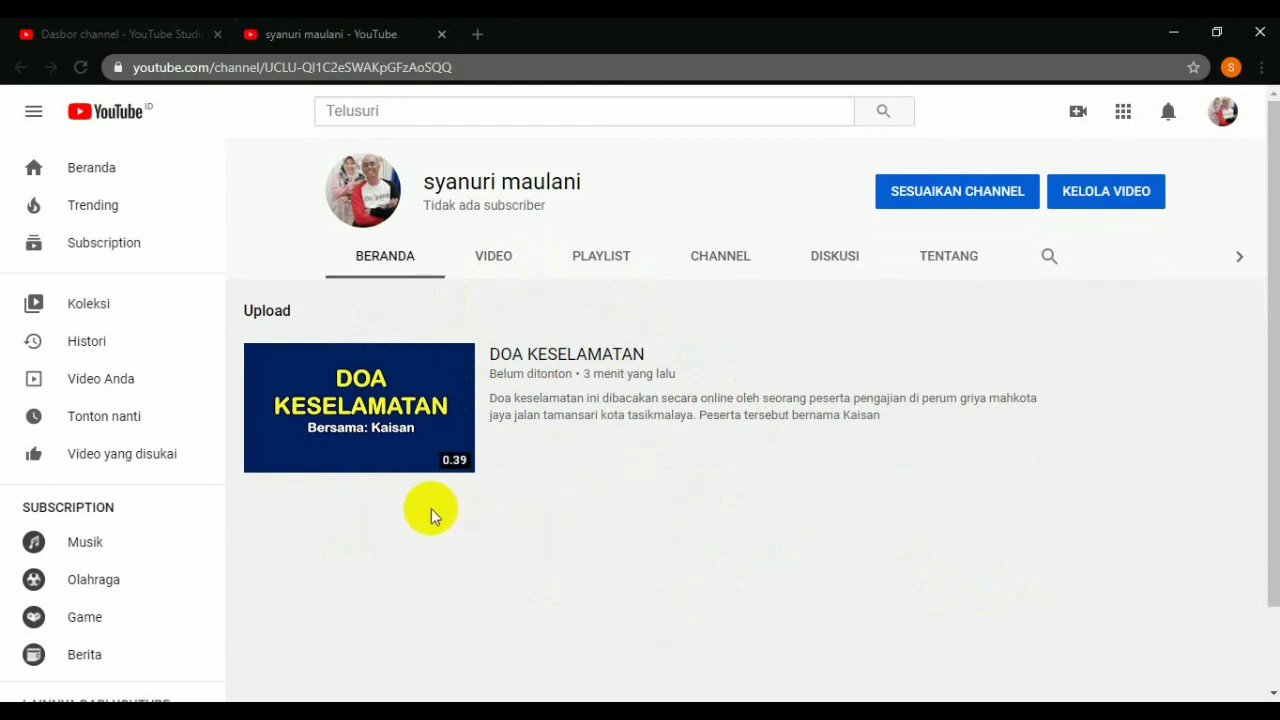
left_click(363, 410)
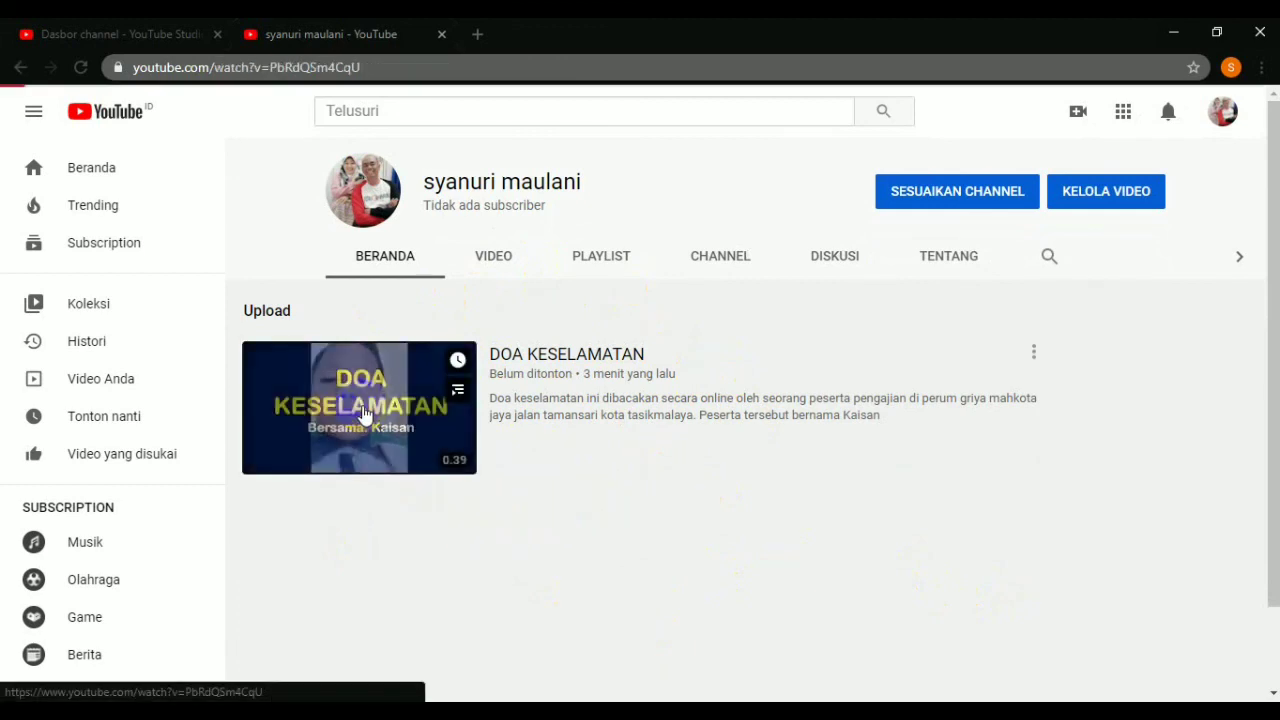